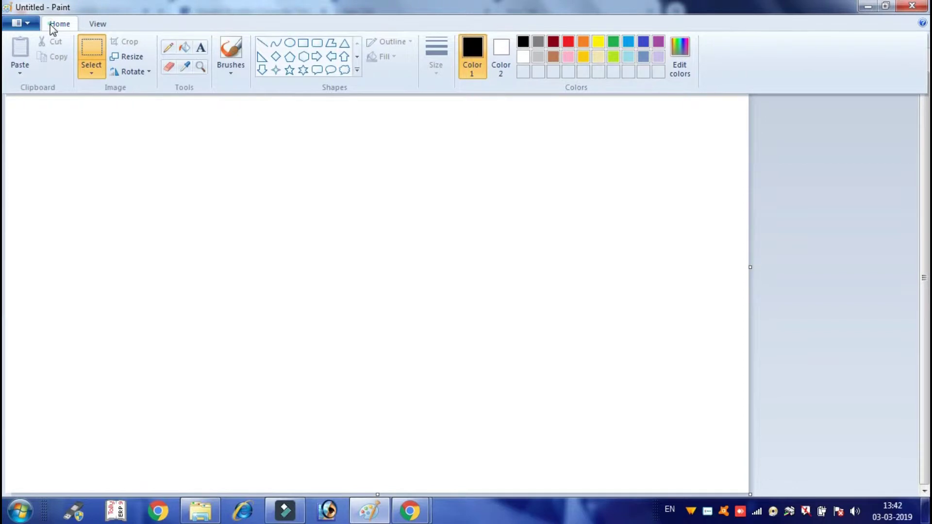
Step: Keep the ribbon expanded and mix a near-black maroon from dark red as Color 1, with Red 45, Green 0, Blue 6
double_click(50, 25)
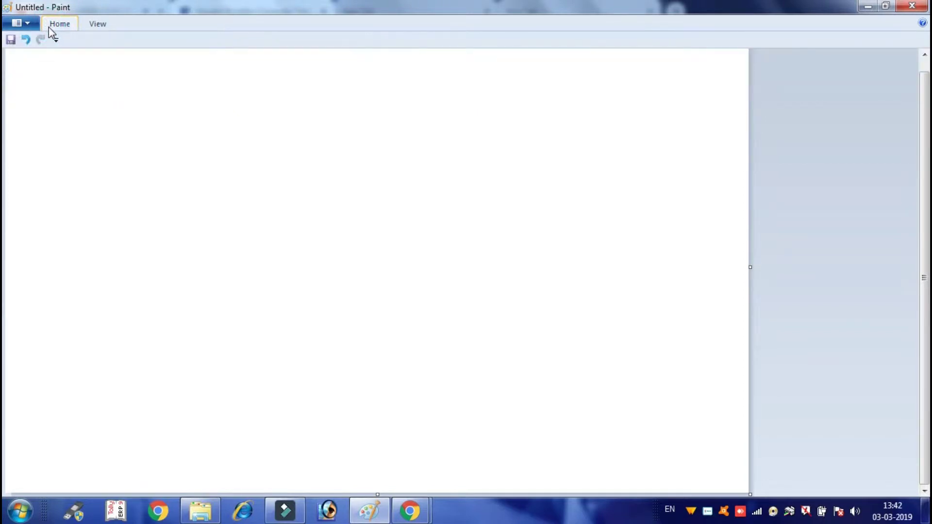
double_click(48, 26)
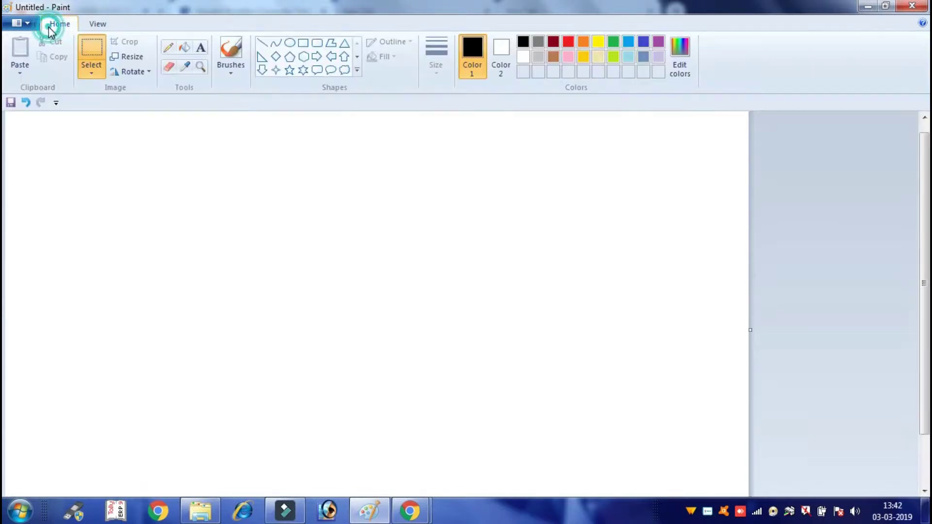
left_click(554, 42)
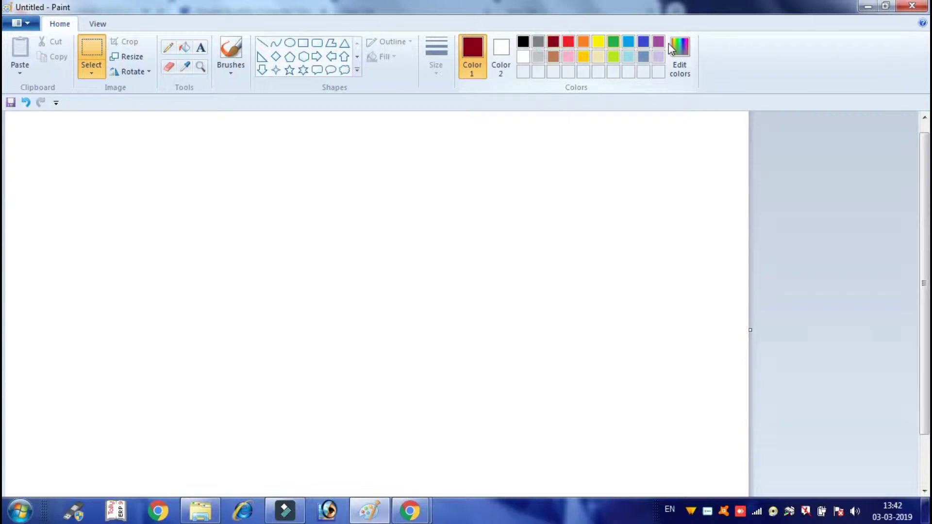
left_click(684, 62)
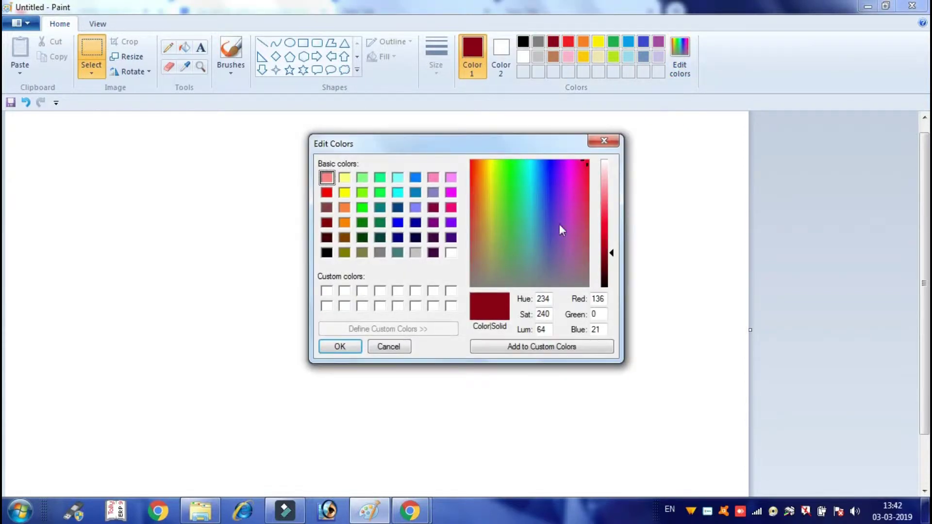
left_click_drag(614, 257, 614, 281)
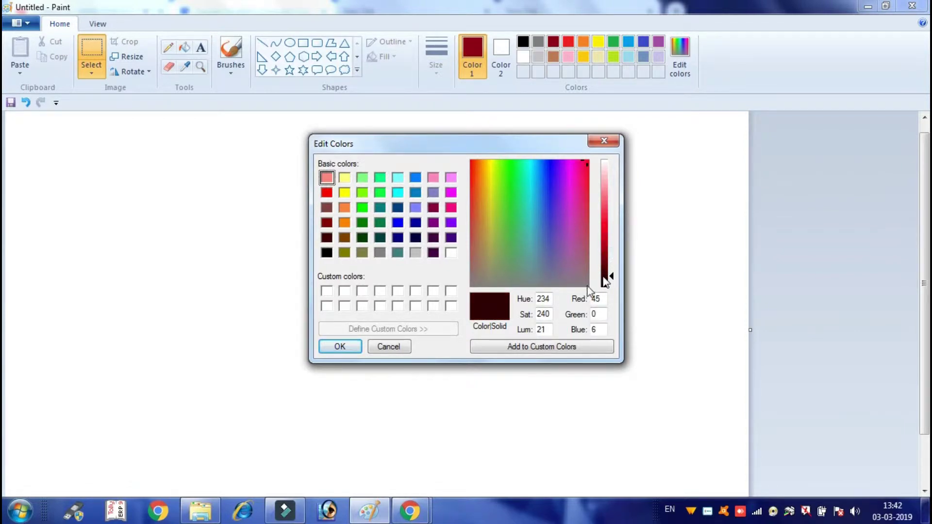
left_click(352, 347)
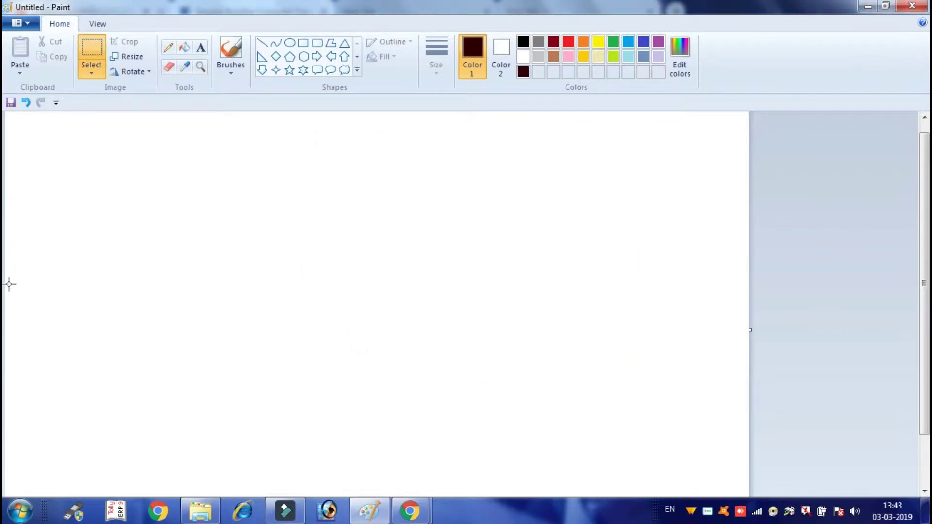
left_click_drag(24, 293, 104, 294)
left_click_drag(202, 300, 254, 305)
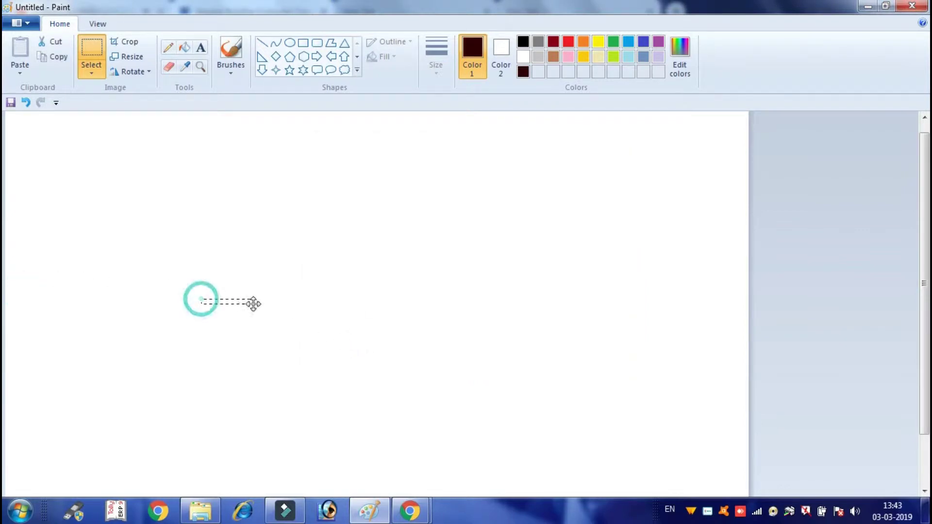
key("ctrl+z")
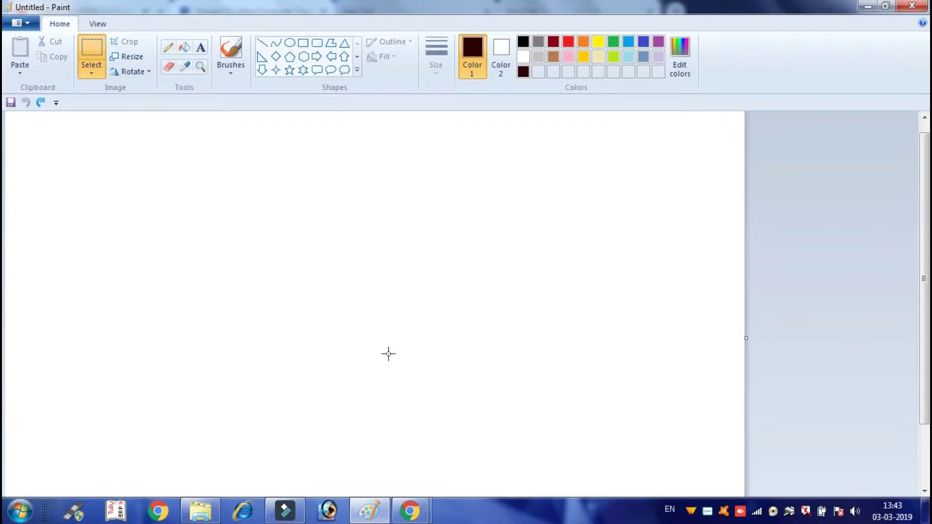
Step: Draw a straight horizontal line across the canvas's full width and a jagged freehand Pencil outline of mountains above it
scroll(396, 256, "down", 3)
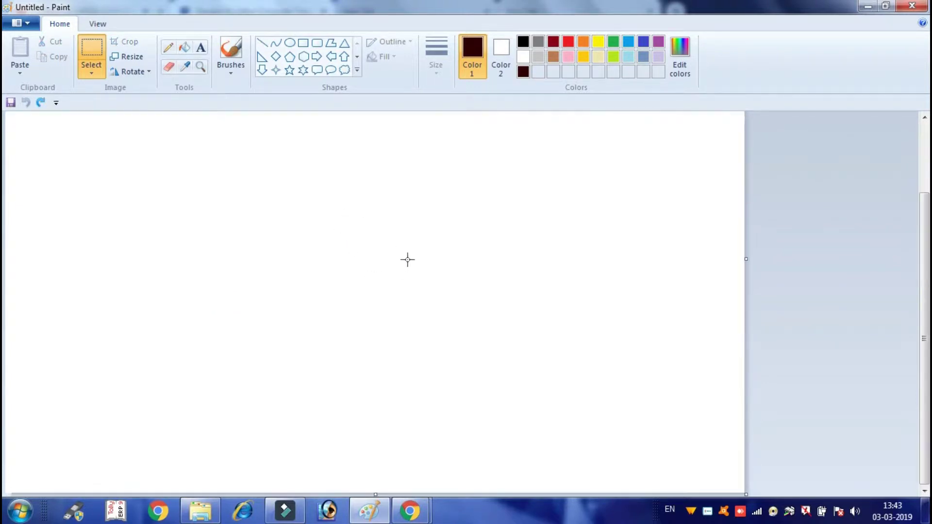
left_click(262, 43)
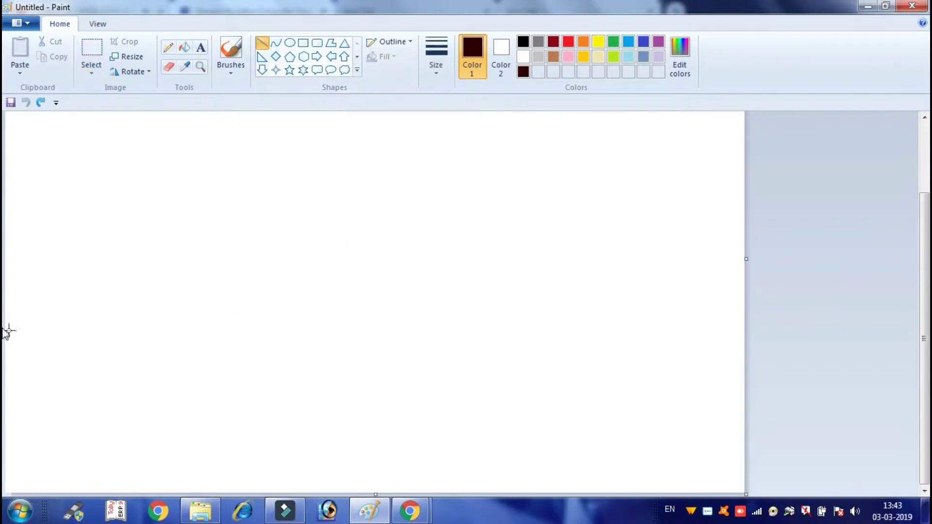
left_click_drag(9, 323, 755, 324)
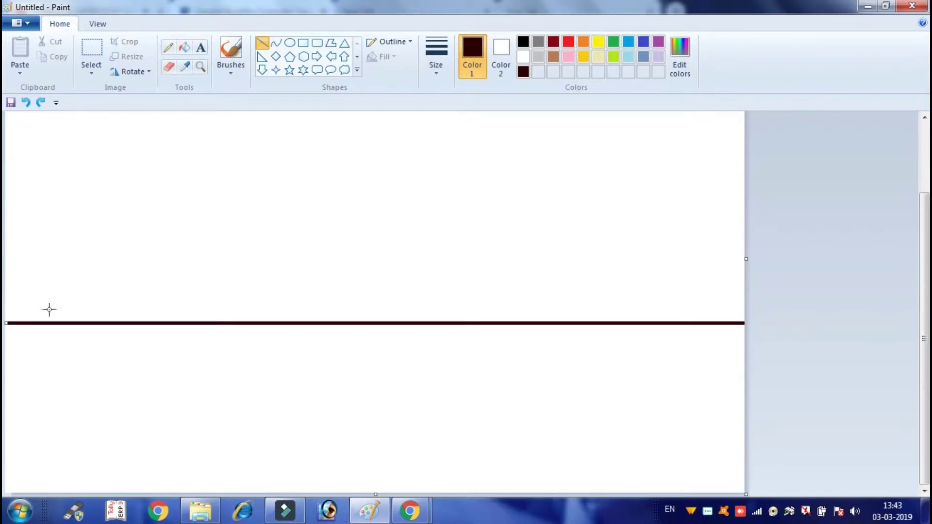
left_click(168, 48)
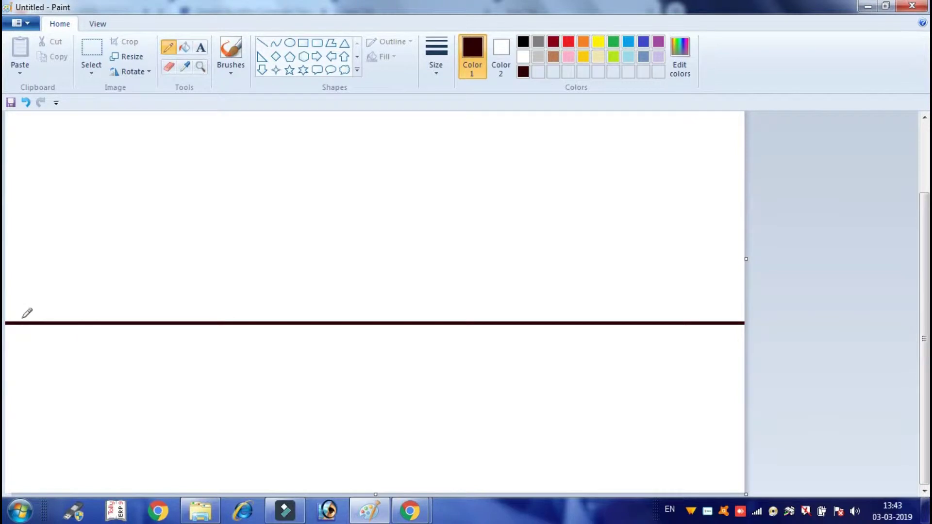
mouse_move(7, 293)
left_mouse_down()
mouse_move(33, 320)
mouse_move(46, 289)
mouse_move(55, 291)
mouse_move(56, 271)
mouse_move(62, 279)
mouse_move(70, 254)
mouse_move(82, 253)
mouse_move(91, 203)
mouse_move(119, 164)
mouse_move(129, 171)
mouse_move(136, 157)
mouse_move(164, 200)
mouse_move(183, 209)
mouse_move(225, 286)
mouse_move(247, 255)
mouse_move(251, 266)
mouse_move(274, 215)
mouse_move(289, 238)
mouse_move(298, 211)
mouse_move(307, 226)
mouse_move(323, 210)
mouse_move(356, 219)
mouse_move(365, 204)
mouse_move(424, 296)
mouse_move(432, 292)
mouse_move(453, 321)
mouse_move(571, 278)
mouse_move(640, 239)
mouse_move(666, 248)
mouse_move(735, 235)
left_mouse_up()
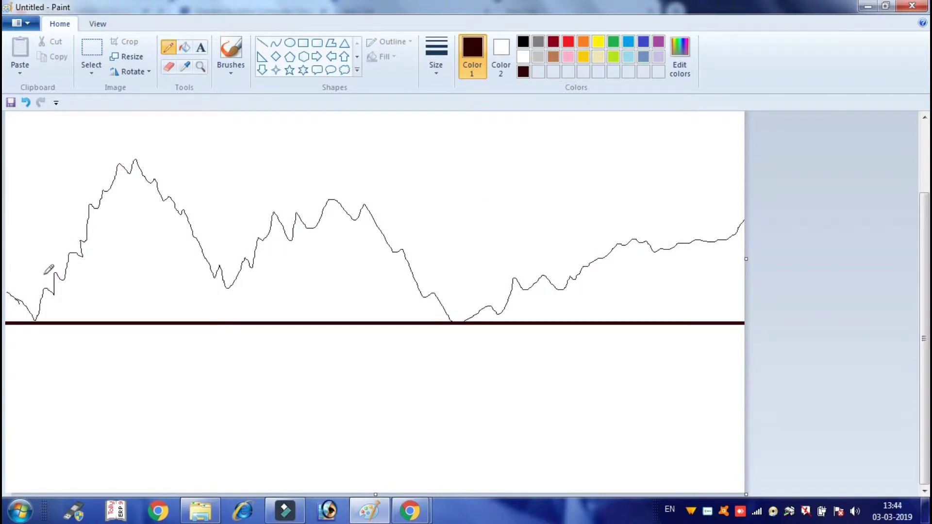
left_click(184, 47)
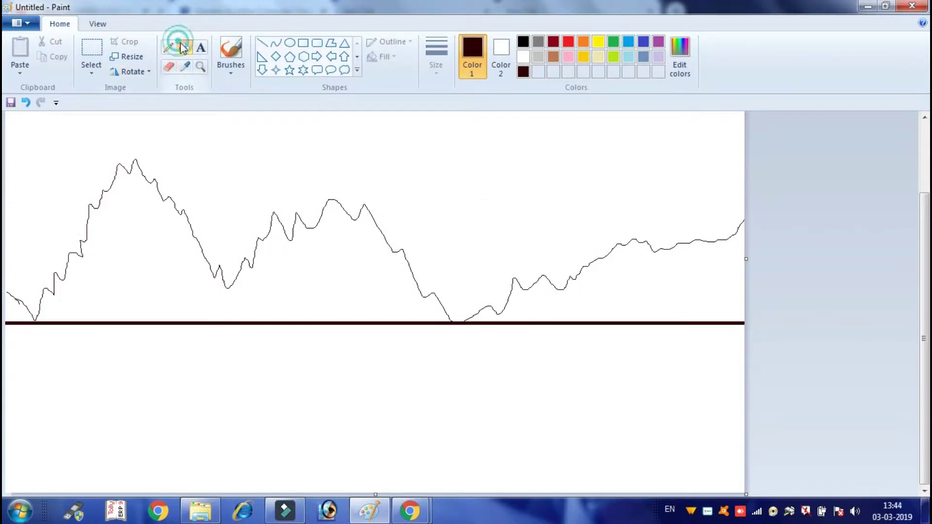
left_click(149, 234)
key("ctrl+z")
Step: Close the gap in the mountain outline at the canvas's left edge with short Pencil strokes
left_click(168, 47)
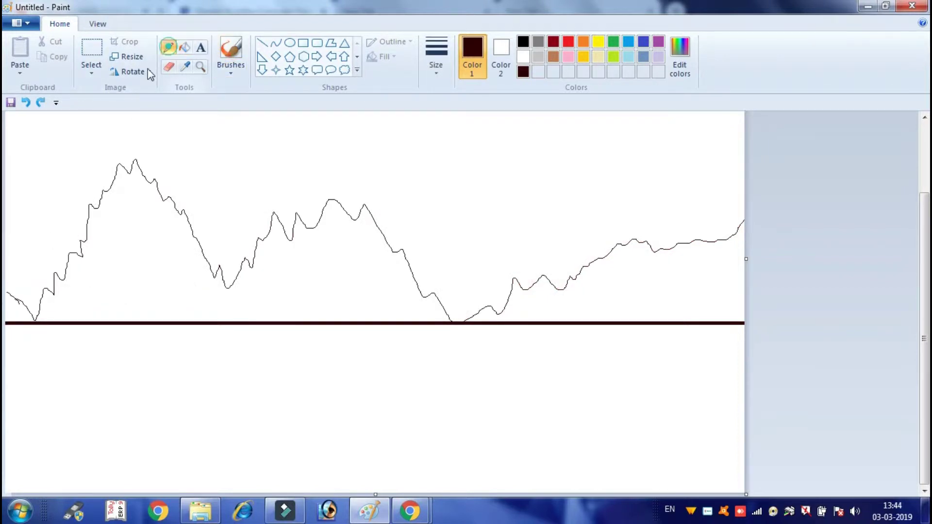
left_click(21, 300)
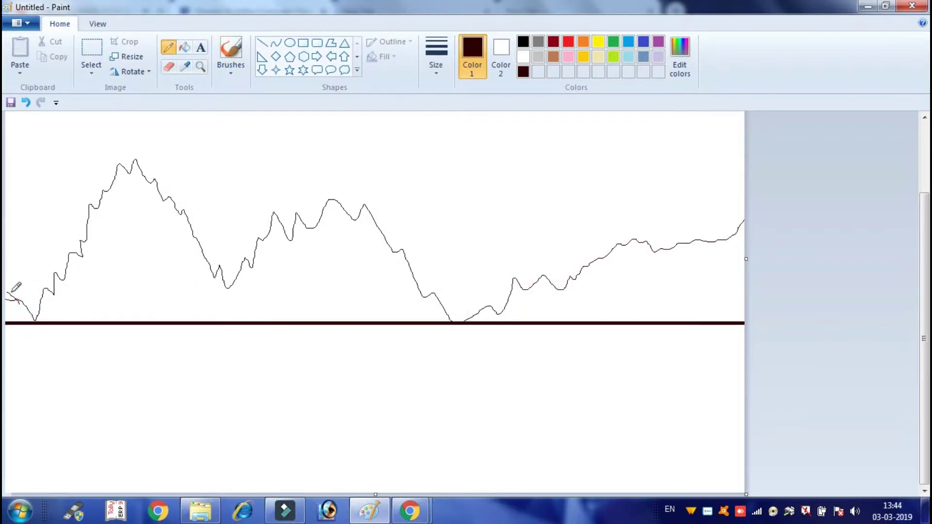
left_click_drag(22, 292, 10, 284)
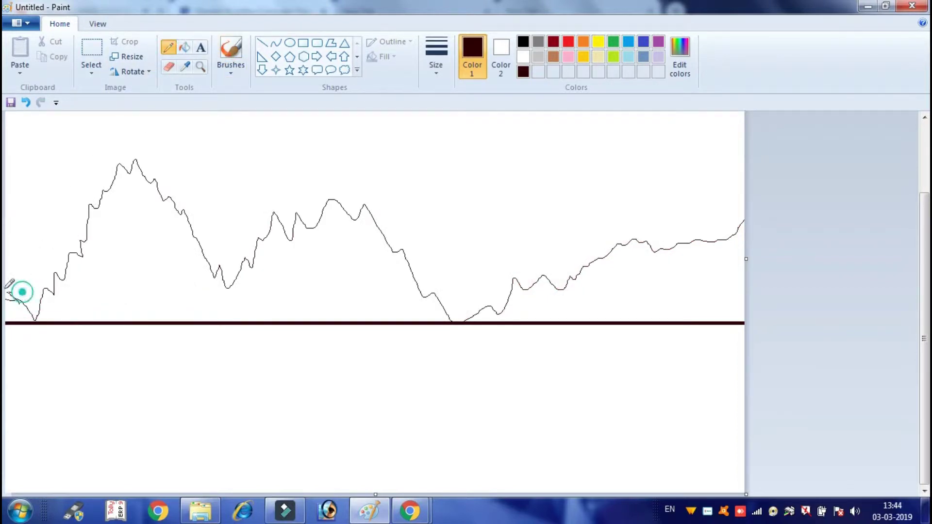
Step: Fill the mountains on both sides of the valley with the near-black maroon
left_click(184, 47)
left_click(151, 278)
left_click(586, 301)
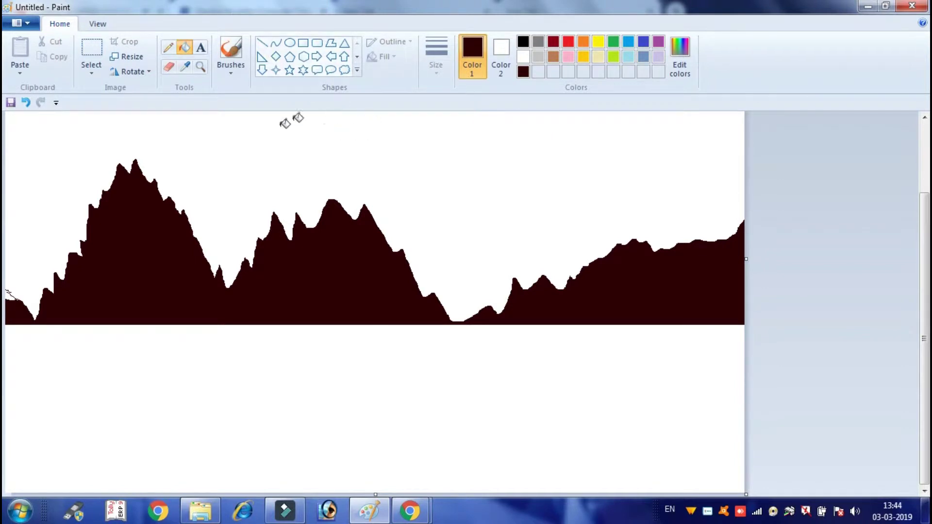
Step: Mix a darker shade of orange as Color 1, with Red 217, Green 87, Blue 0
left_click(599, 42)
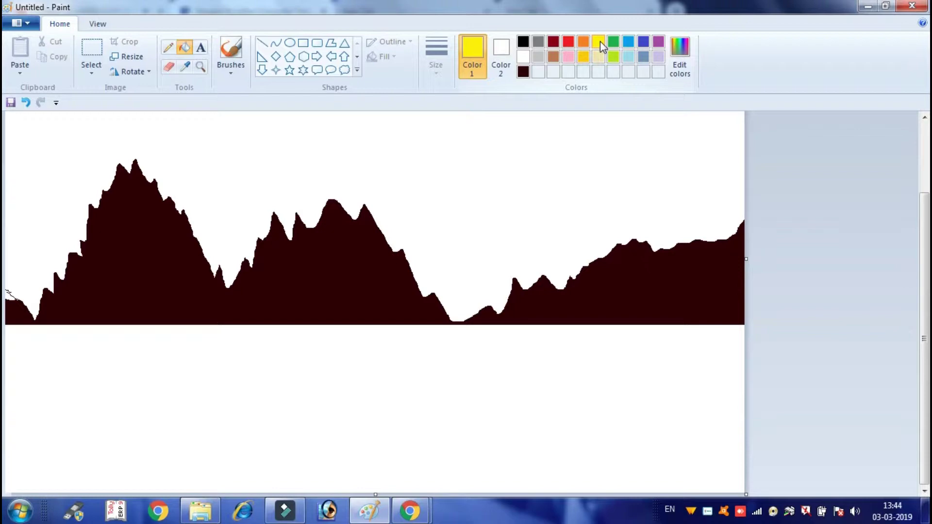
left_click(584, 42)
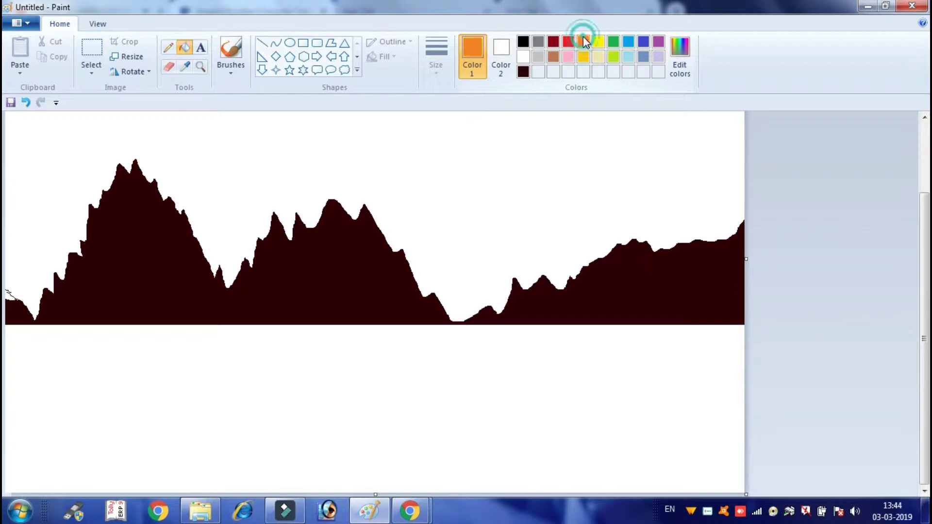
left_click(682, 70)
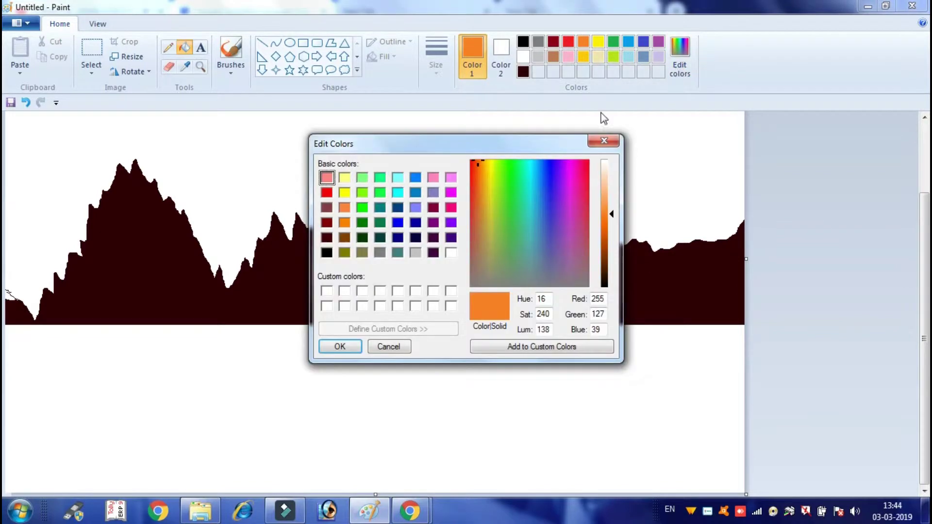
left_click_drag(612, 208, 615, 234)
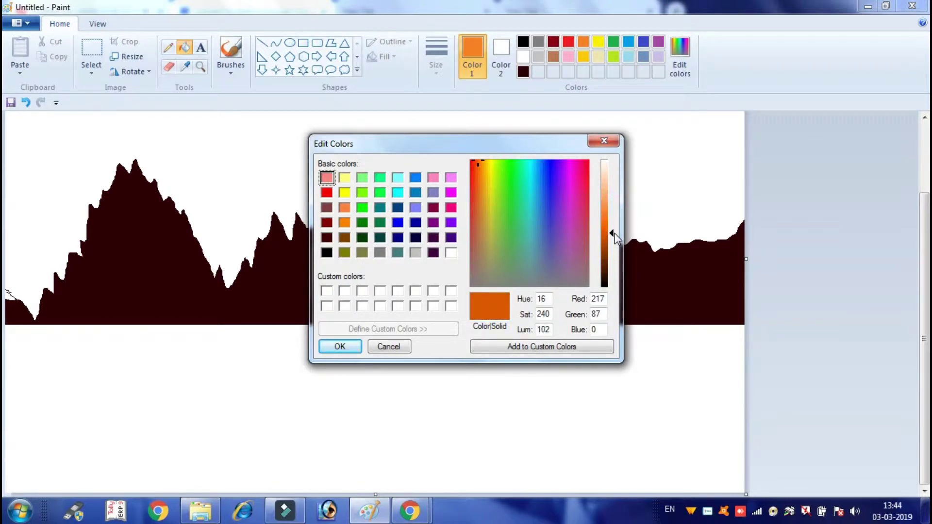
left_click(340, 346)
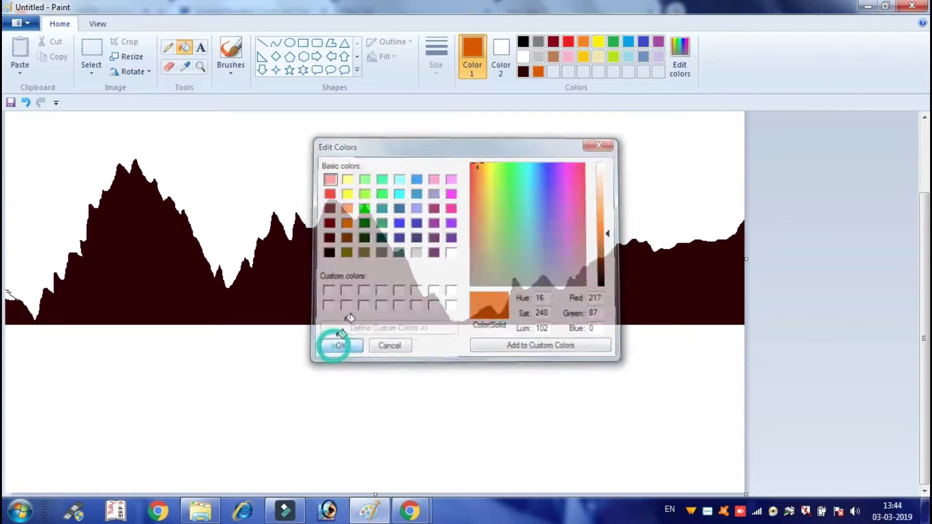
Step: Fill the sky, the area below the horizon line and the small white gap at the left edge with the dark orange
left_click(461, 172)
left_click(491, 384)
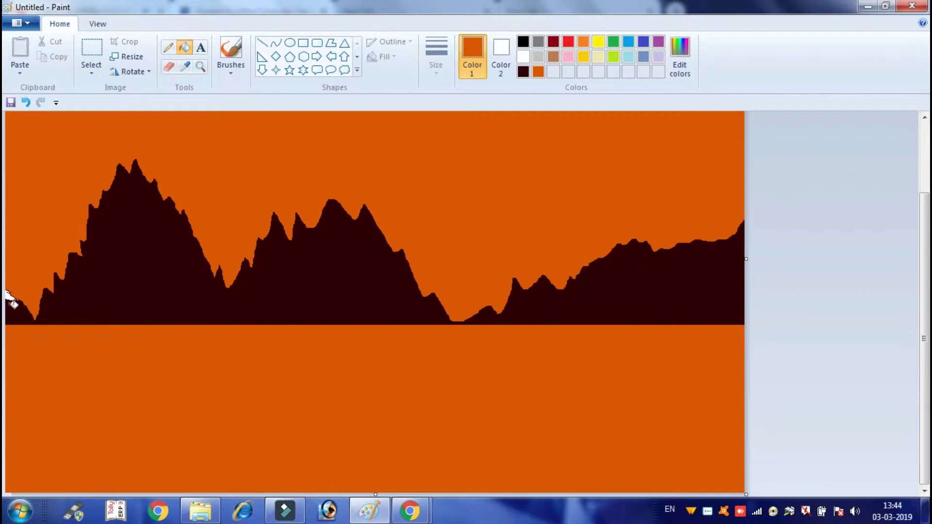
left_click(9, 295)
Step: Draw a yellow circle as the sun, position it in the valley between the mountains and fill it with yellow
left_click(290, 43)
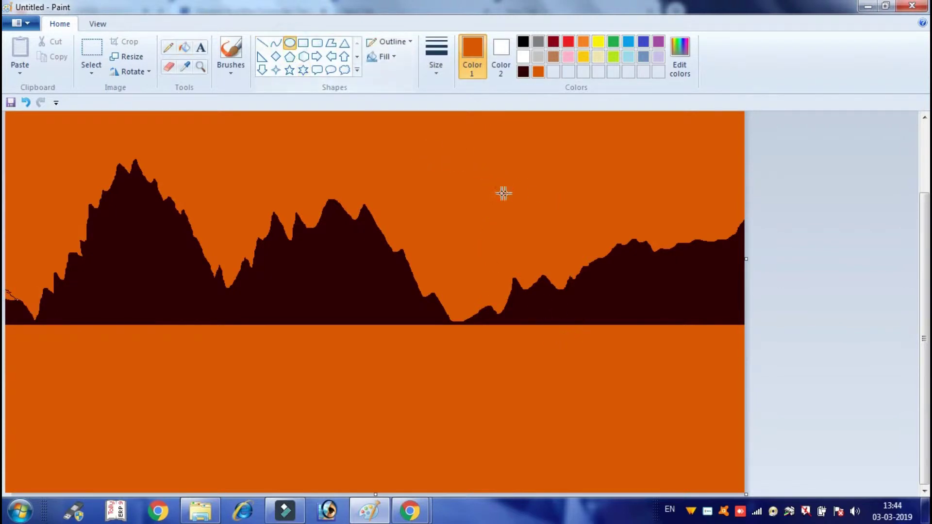
left_click(599, 42)
left_click_drag(443, 212, 497, 292)
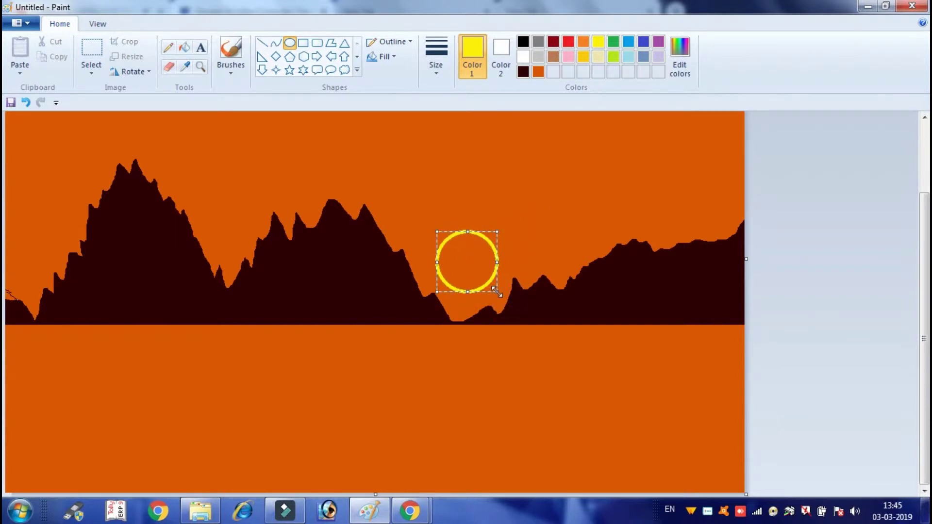
mouse_move(480, 255)
left_mouse_down()
mouse_move(481, 289)
mouse_move(476, 265)
mouse_move(477, 279)
mouse_move(454, 278)
mouse_move(483, 268)
left_mouse_up()
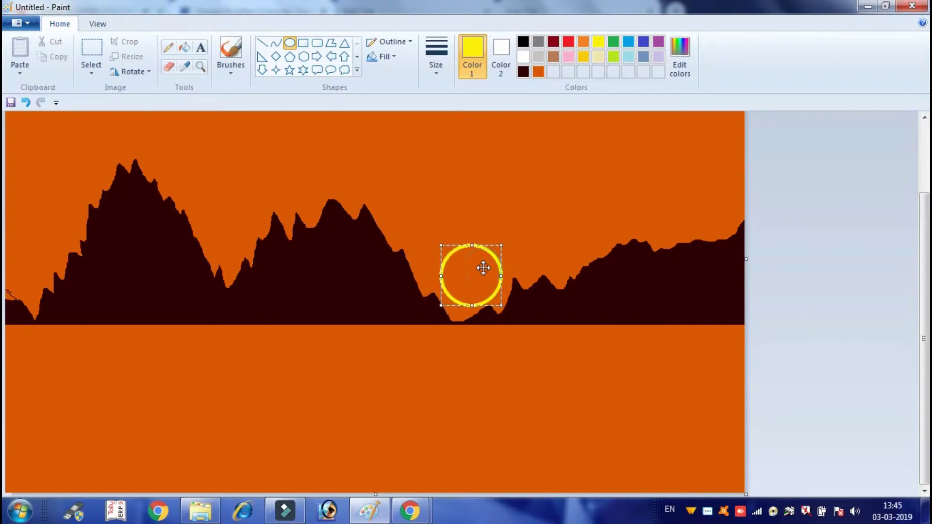
left_click(563, 219)
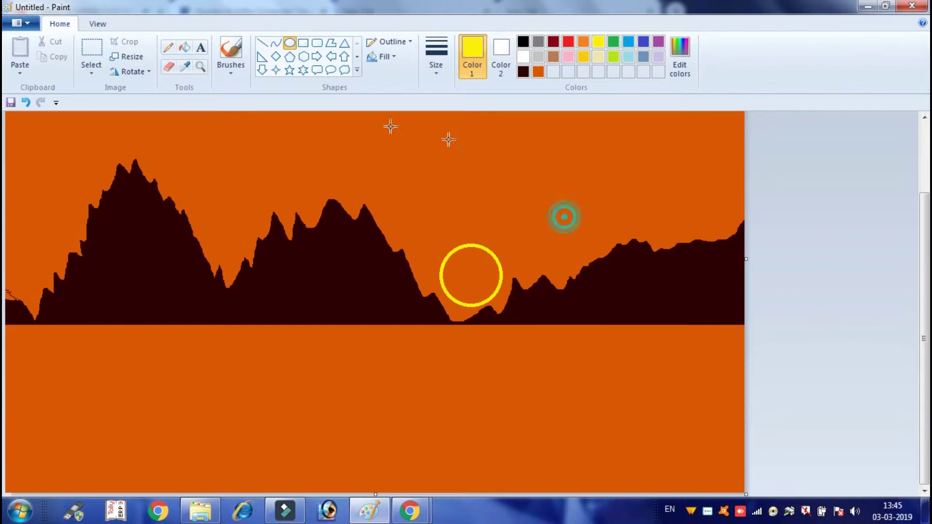
left_click(185, 47)
left_click(475, 273)
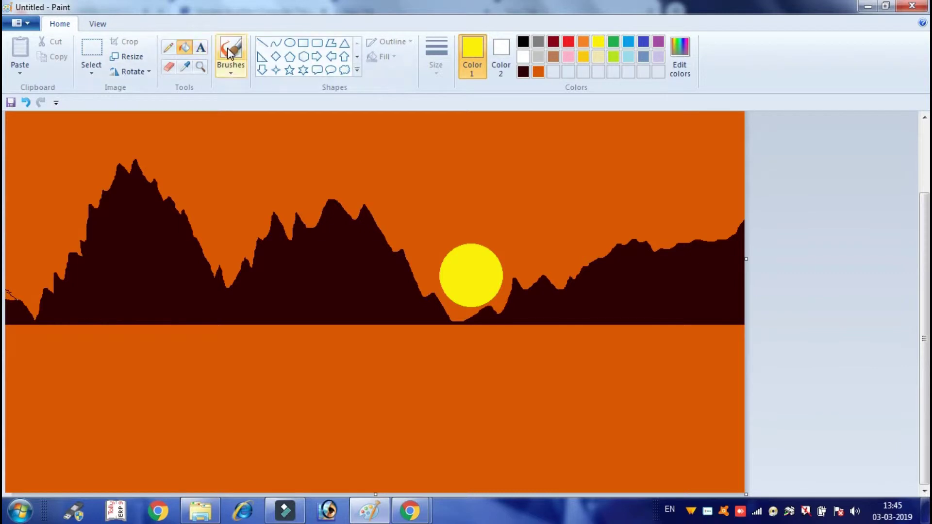
Step: Draw a leaning tree trunk with forked branches on the right-hand ridge using the Pencil in near-black maroon
left_click(168, 47)
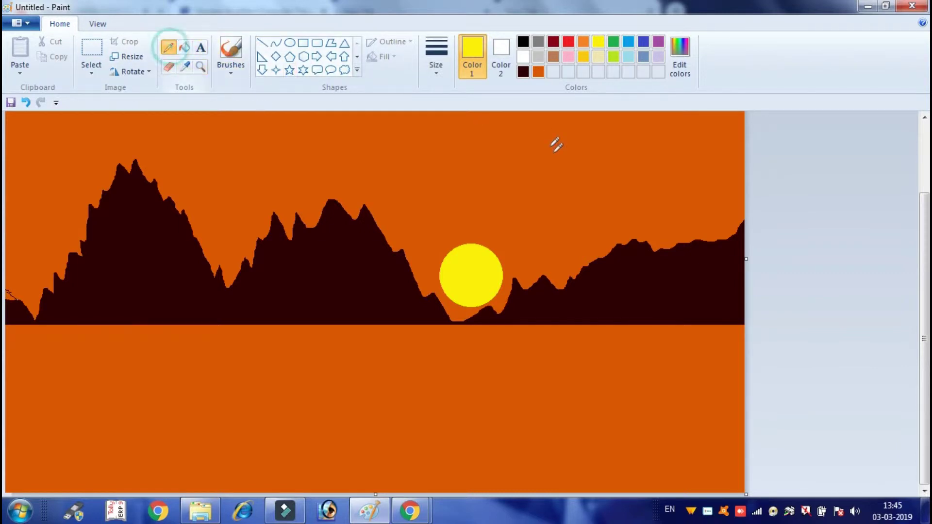
left_click(528, 74)
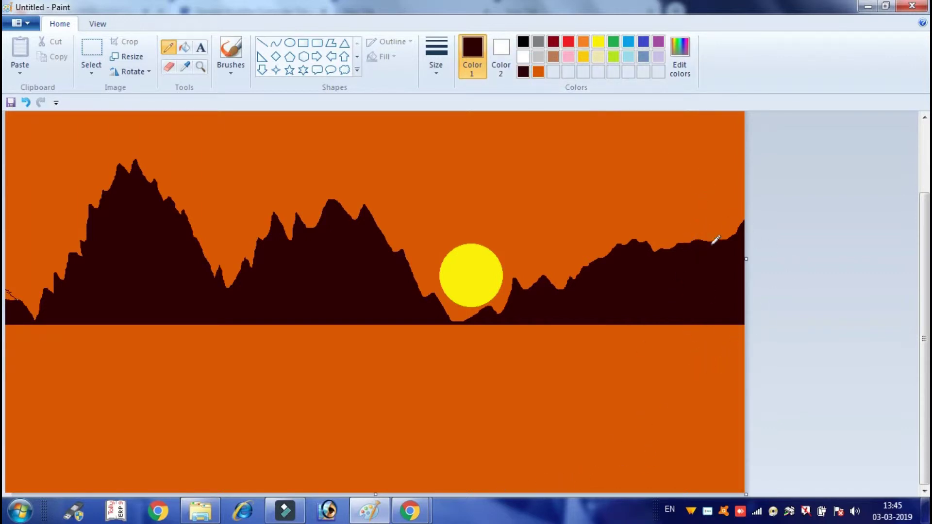
left_click(99, 24)
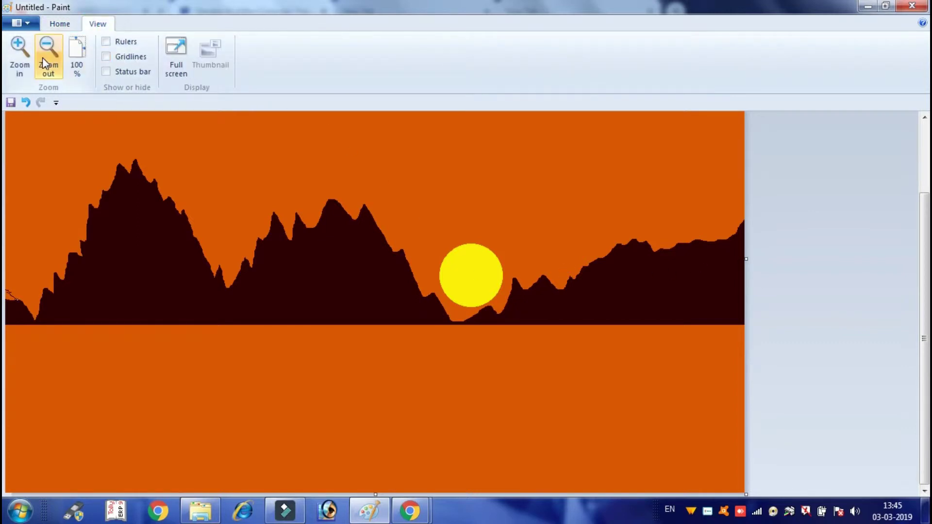
left_click(19, 54)
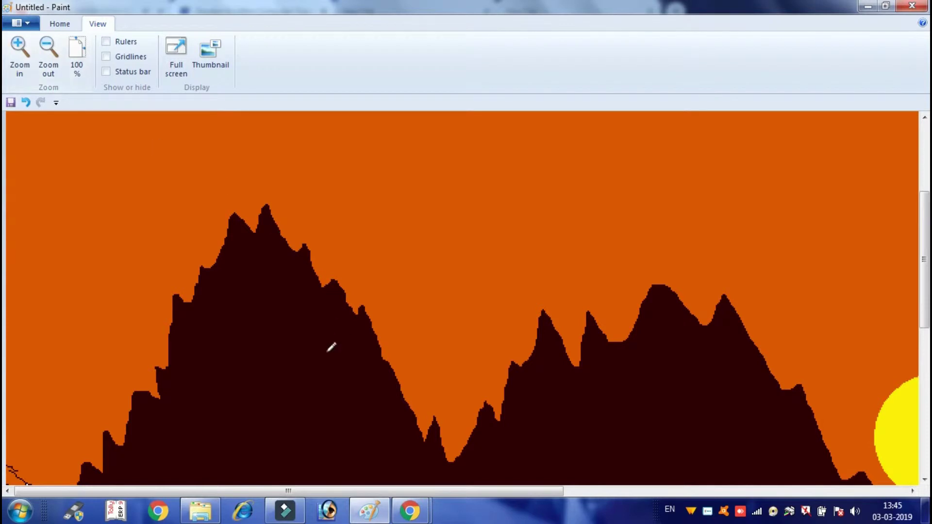
left_click_drag(357, 491, 654, 492)
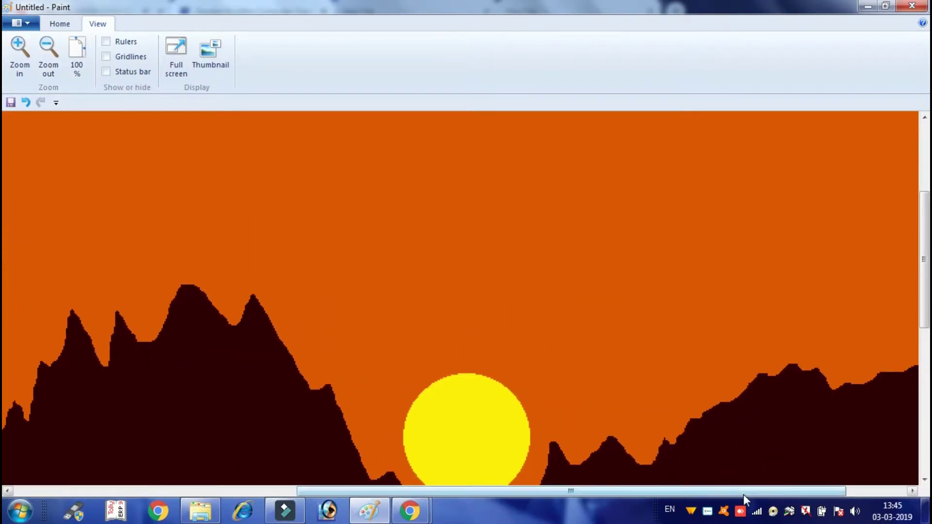
left_click_drag(744, 494, 853, 493)
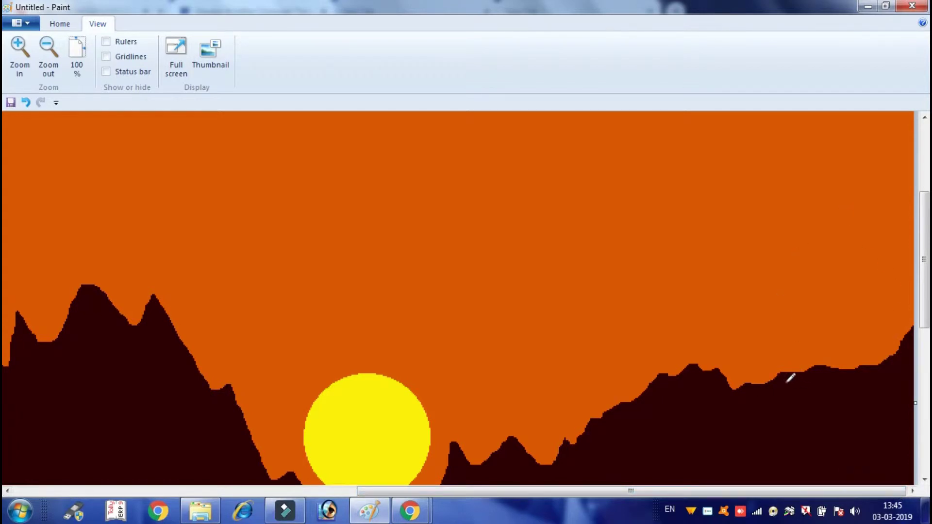
mouse_move(783, 372)
left_mouse_down()
mouse_move(748, 314)
mouse_move(705, 284)
mouse_move(755, 316)
mouse_move(755, 272)
mouse_move(792, 374)
left_mouse_up()
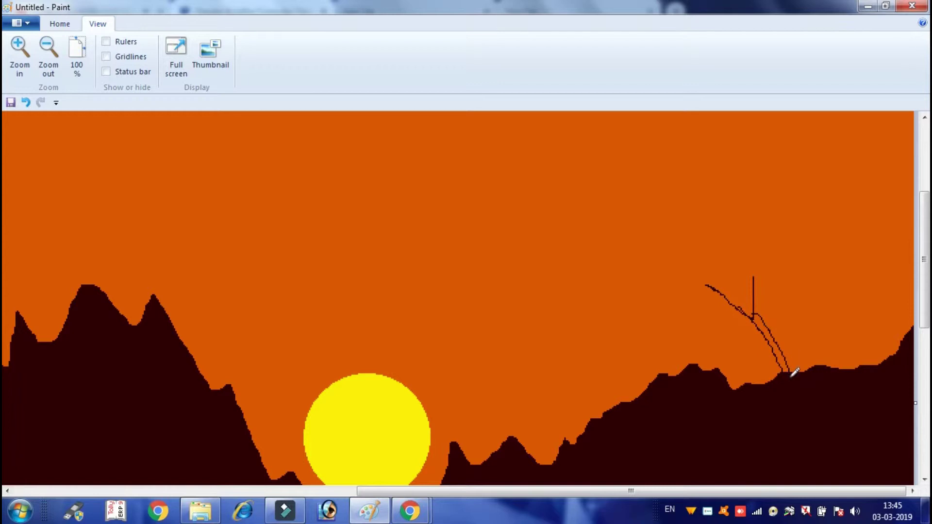
left_click_drag(757, 313, 756, 281)
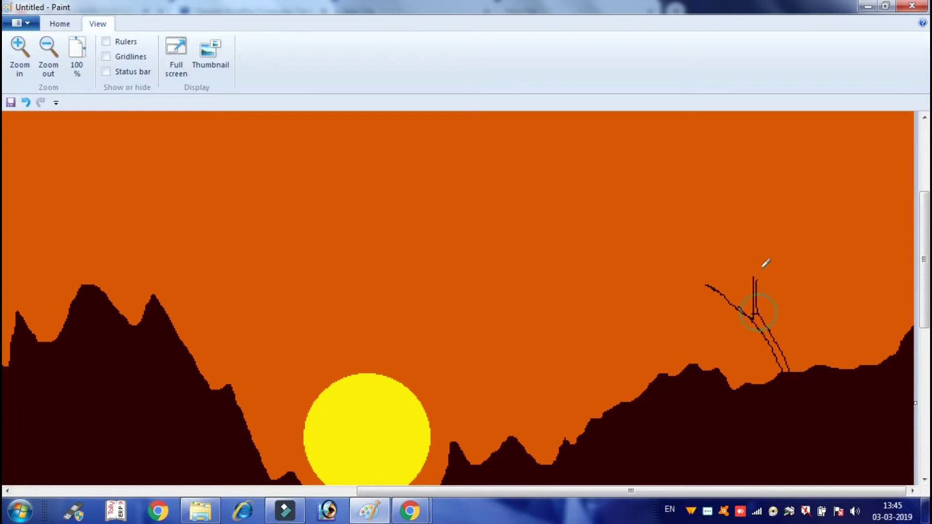
mouse_move(755, 314)
left_mouse_down()
mouse_move(748, 270)
mouse_move(726, 246)
mouse_move(720, 255)
mouse_move(762, 310)
left_mouse_up()
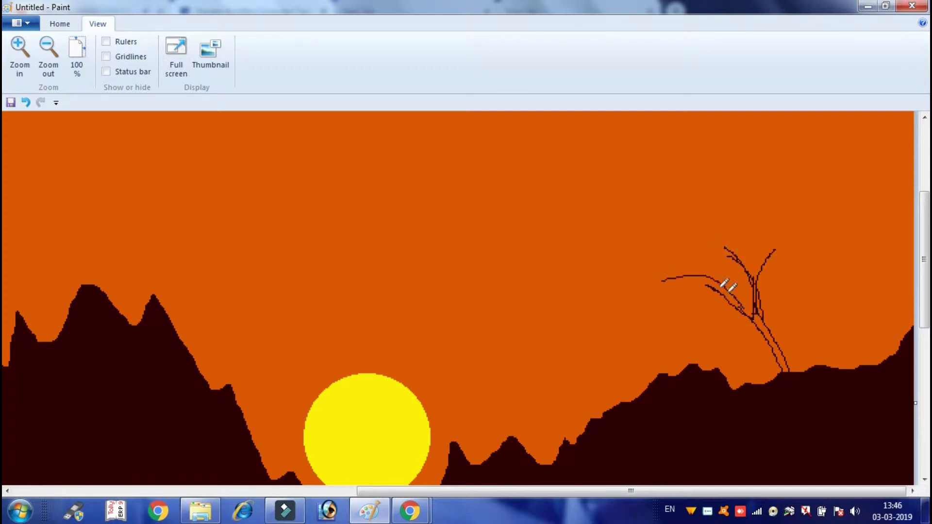
mouse_move(758, 314)
left_mouse_down()
mouse_move(728, 297)
mouse_move(760, 308)
left_mouse_up()
Step: Spray clusters of maroon foliage around the tree's branches with the Airbrush at its thickest size
left_click(62, 23)
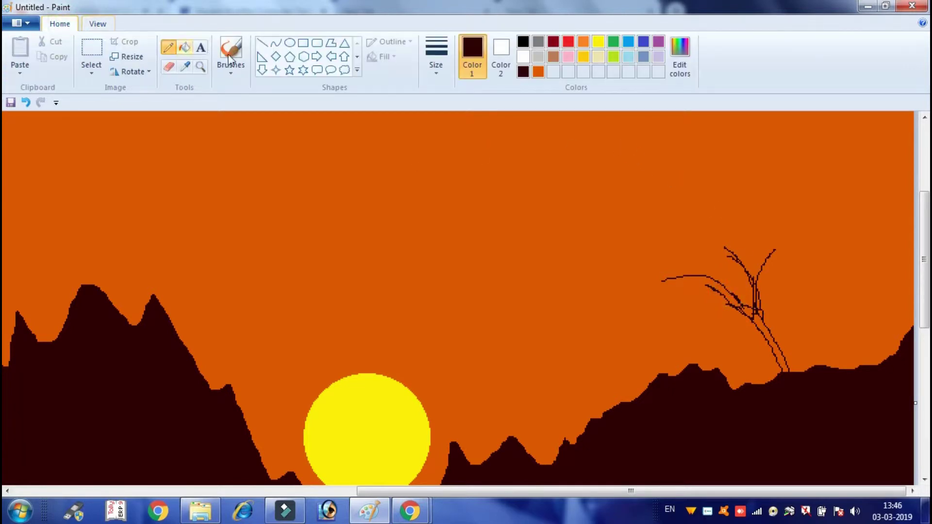
left_click(229, 70)
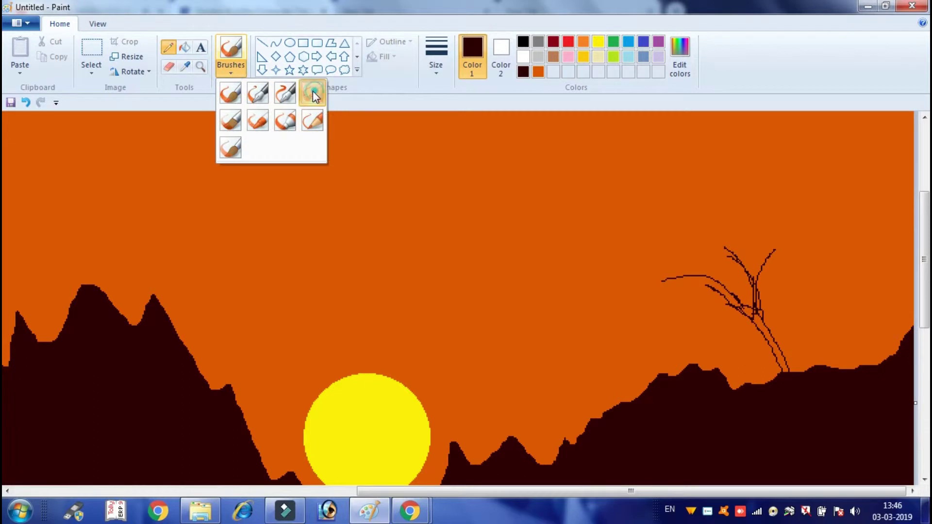
left_click(313, 91)
left_click(439, 76)
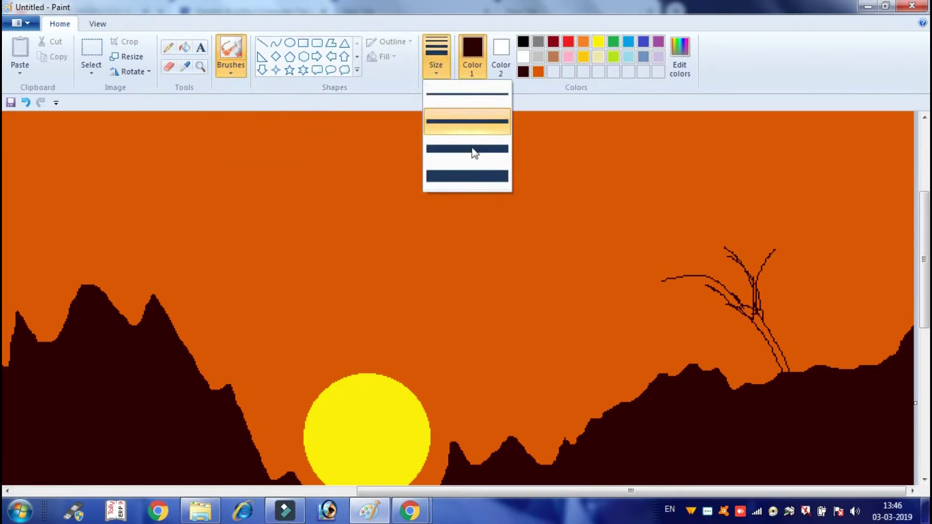
left_click(478, 180)
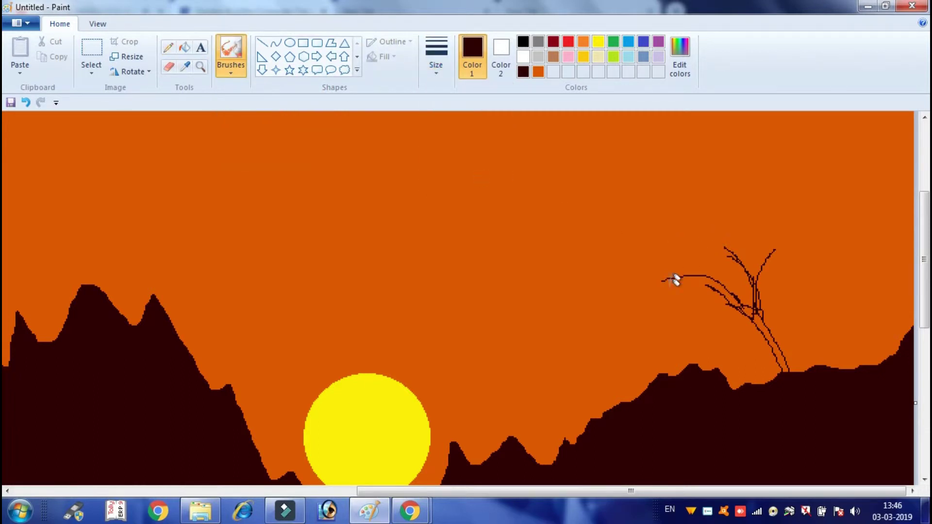
mouse_move(677, 279)
left_mouse_down()
mouse_move(690, 298)
mouse_move(689, 279)
mouse_move(684, 289)
mouse_move(696, 265)
mouse_move(674, 283)
mouse_move(695, 276)
mouse_move(670, 268)
mouse_move(671, 289)
mouse_move(735, 246)
mouse_move(717, 227)
mouse_move(739, 256)
mouse_move(722, 240)
mouse_move(724, 250)
mouse_move(770, 248)
mouse_move(785, 229)
mouse_move(769, 234)
mouse_move(789, 245)
mouse_move(784, 227)
mouse_move(794, 292)
mouse_move(806, 260)
left_mouse_up()
left_click_drag(708, 316, 718, 313)
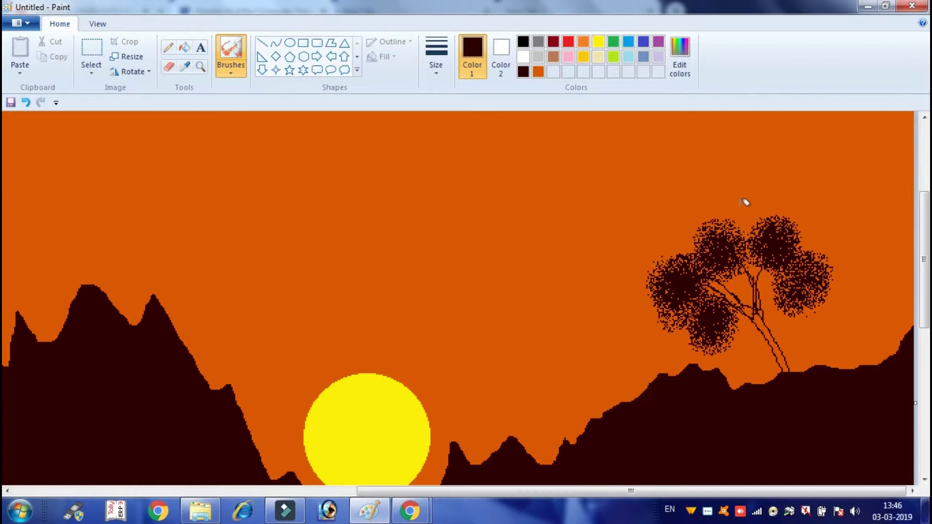
left_click_drag(745, 202, 735, 221)
mouse_move(670, 231)
left_mouse_down()
mouse_move(705, 217)
mouse_move(693, 214)
mouse_move(685, 232)
left_mouse_up()
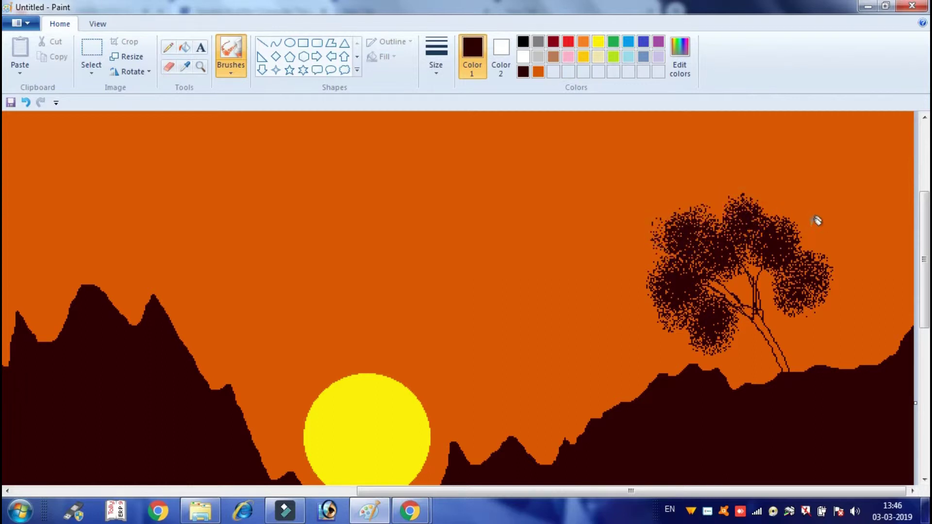
mouse_move(817, 221)
left_mouse_down()
mouse_move(774, 206)
mouse_move(779, 221)
left_mouse_up()
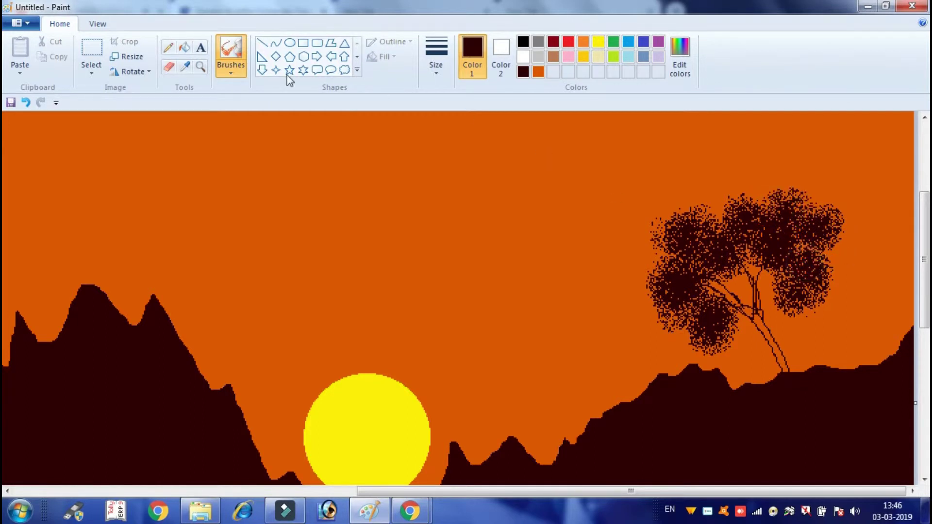
Step: Add thin pencil twigs joining the tree's branches to the foliage
left_click(168, 47)
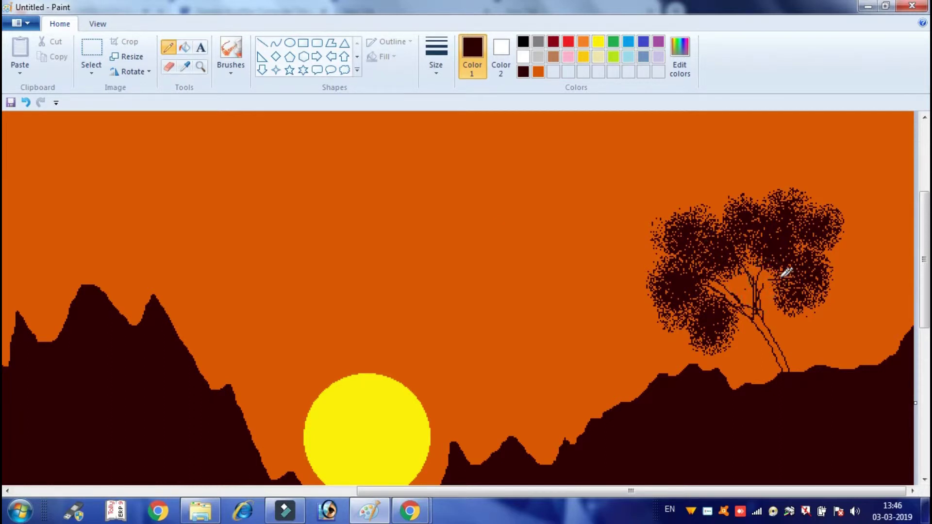
mouse_move(766, 277)
left_mouse_down()
mouse_move(751, 297)
mouse_move(762, 302)
mouse_move(765, 284)
mouse_move(791, 277)
mouse_move(753, 292)
mouse_move(760, 264)
mouse_move(756, 284)
mouse_move(768, 258)
mouse_move(764, 278)
mouse_move(772, 269)
mouse_move(761, 312)
mouse_move(749, 308)
mouse_move(756, 315)
mouse_move(710, 284)
left_mouse_up()
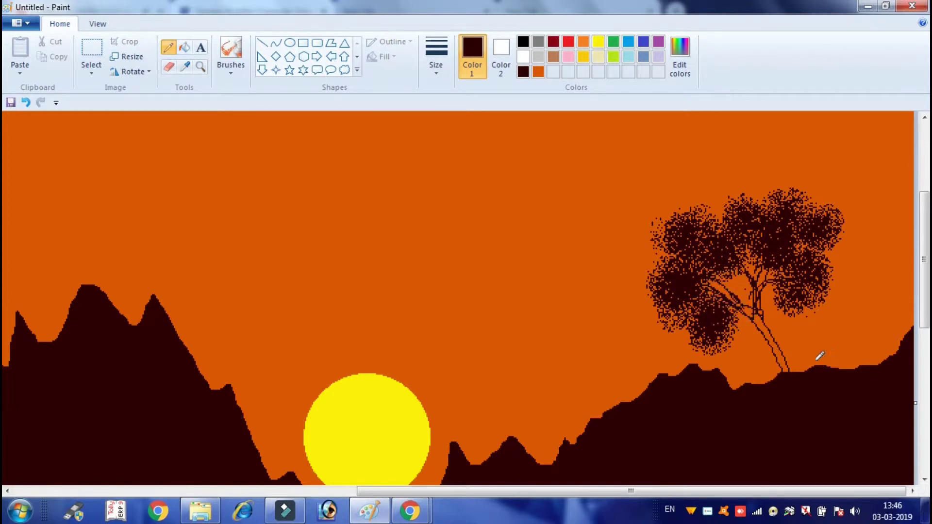
left_click(184, 49)
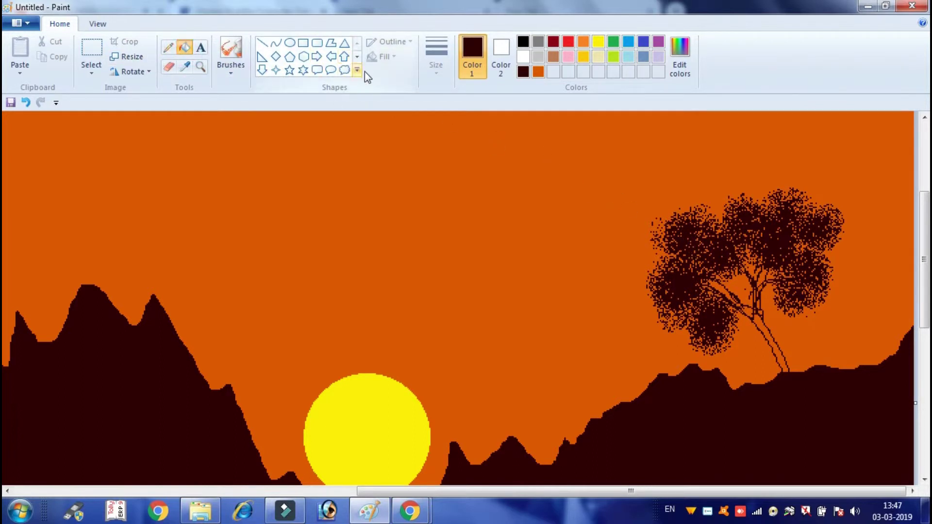
Step: Thicken the tree's foliage with the Airbrush and extend the crown upward with an extra tuft
left_click(233, 68)
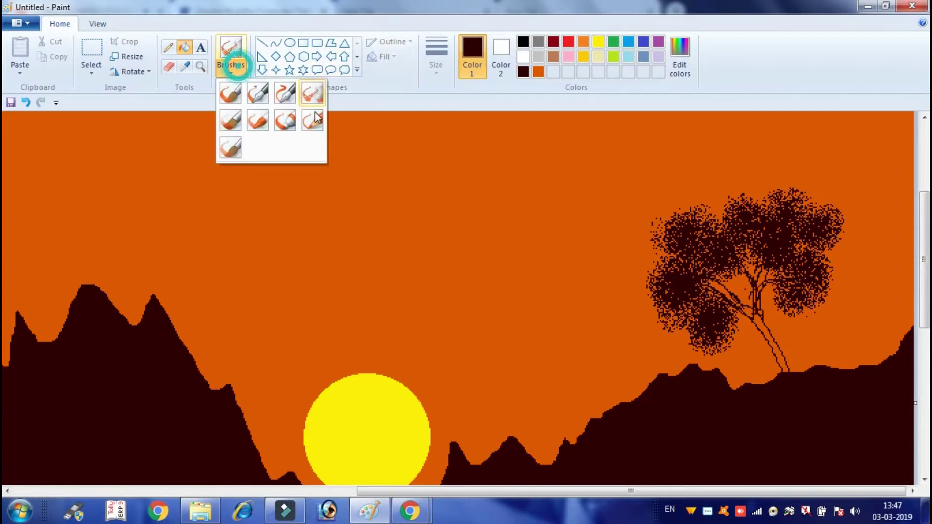
left_click(313, 95)
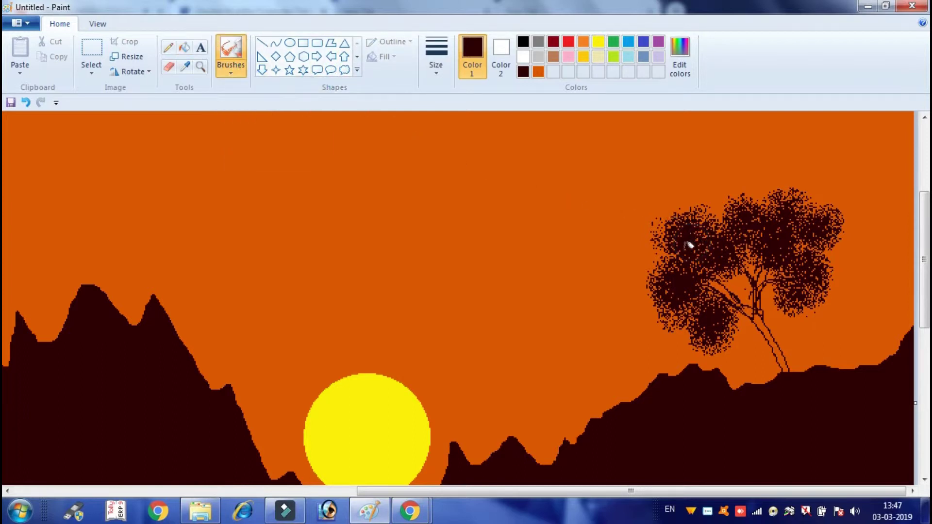
left_click_drag(708, 250, 687, 241)
mouse_move(719, 317)
left_mouse_down()
mouse_move(712, 327)
mouse_move(712, 317)
mouse_move(675, 308)
left_mouse_up()
mouse_move(797, 243)
left_mouse_down()
mouse_move(799, 205)
mouse_move(785, 232)
left_mouse_up()
mouse_move(751, 207)
left_mouse_down()
mouse_move(730, 181)
mouse_move(738, 206)
mouse_move(730, 189)
left_mouse_up()
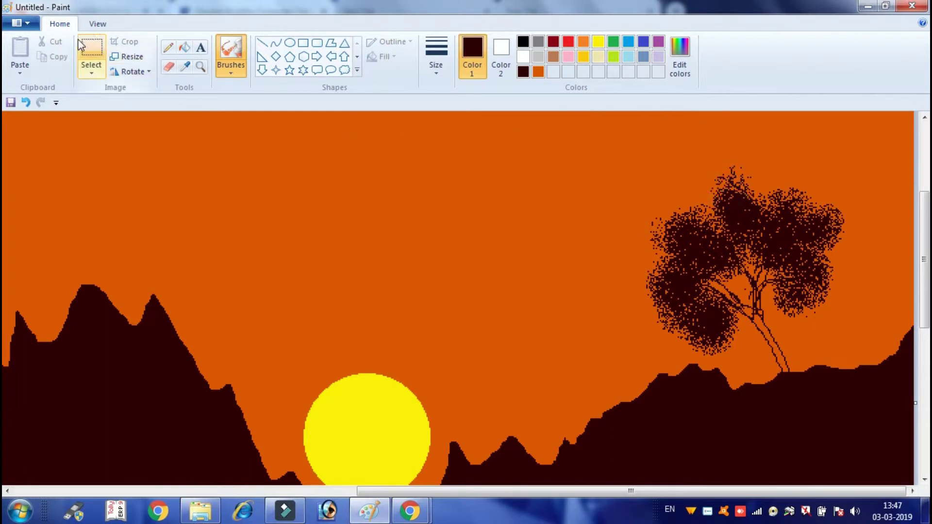
left_click(95, 26)
left_click(45, 49)
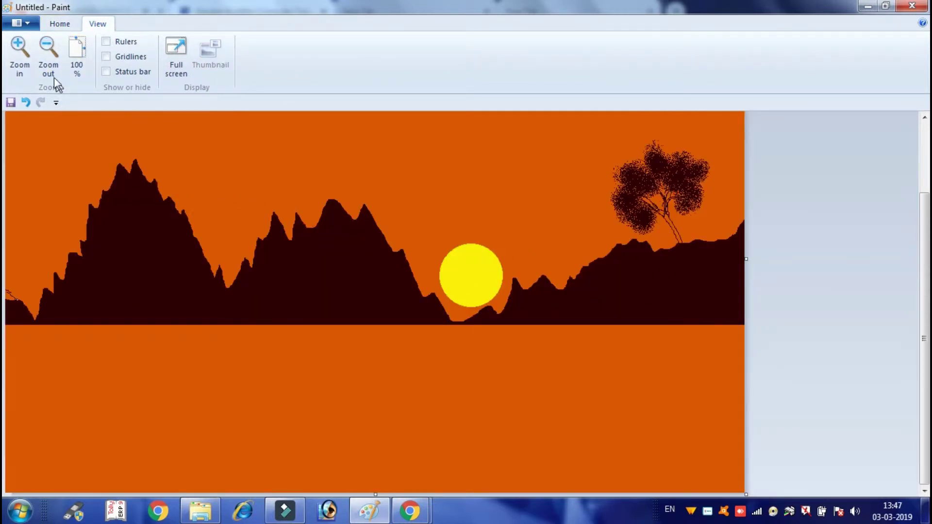
Step: Outline a plant with five broad leaves spreading from one base in the lower-left foreground using the Pencil
left_click(60, 24)
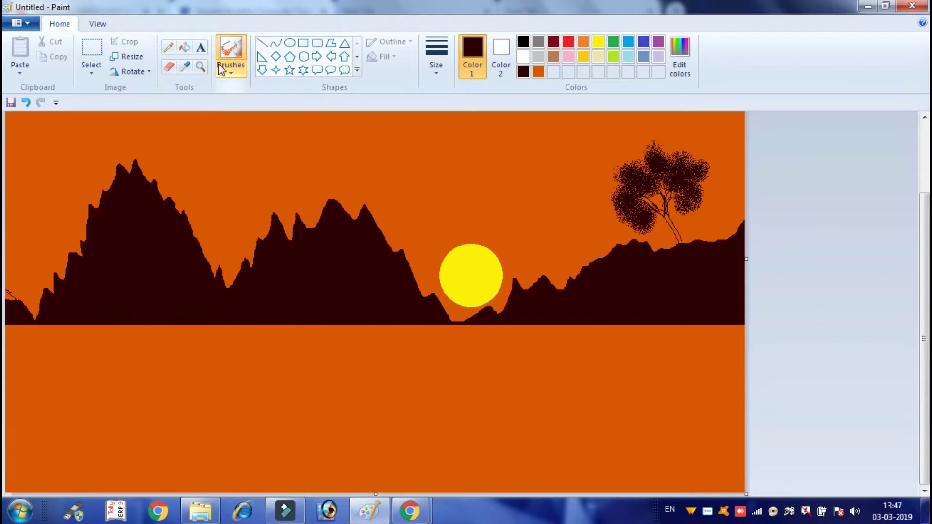
left_click(168, 48)
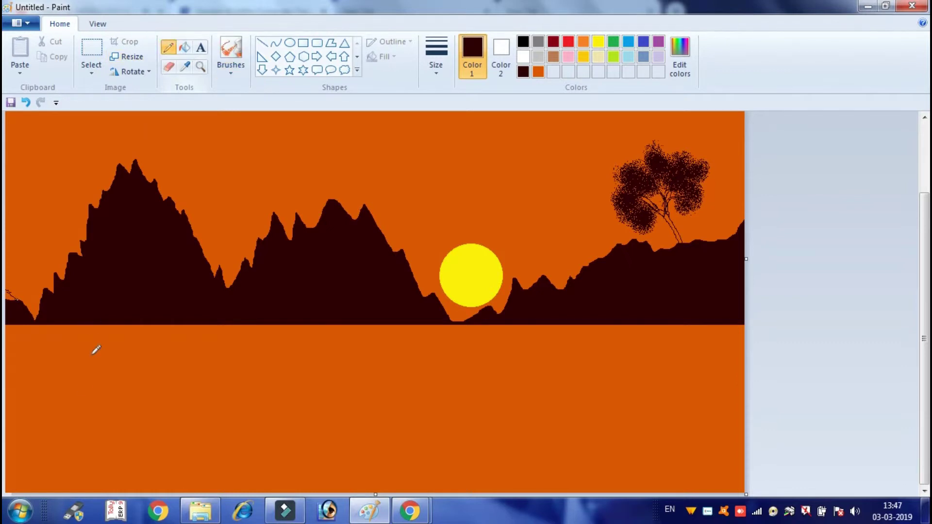
left_click_drag(131, 490, 109, 459)
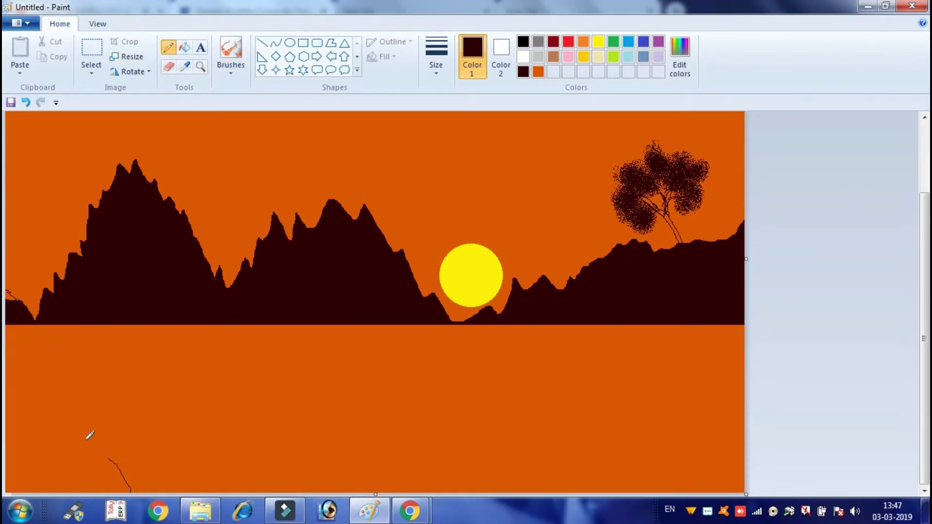
mouse_move(51, 418)
left_mouse_down()
mouse_move(102, 450)
mouse_move(130, 490)
left_mouse_up()
mouse_move(53, 395)
left_mouse_down()
mouse_move(64, 428)
mouse_move(78, 397)
mouse_move(104, 405)
mouse_move(117, 419)
mouse_move(123, 464)
mouse_move(164, 388)
mouse_move(191, 391)
mouse_move(152, 434)
mouse_move(138, 490)
left_mouse_up()
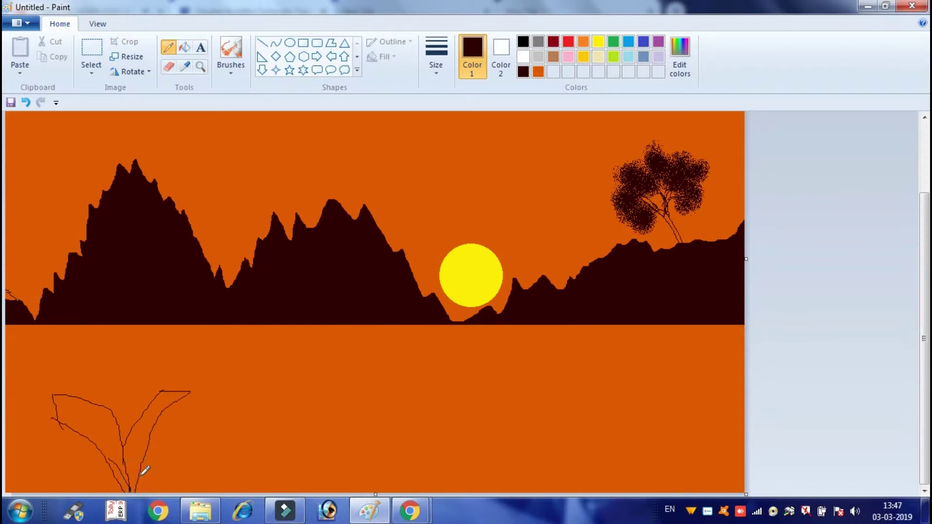
mouse_move(144, 459)
left_mouse_down()
mouse_move(215, 425)
mouse_move(236, 434)
mouse_move(146, 472)
left_mouse_up()
left_click_drag(114, 475, 55, 458)
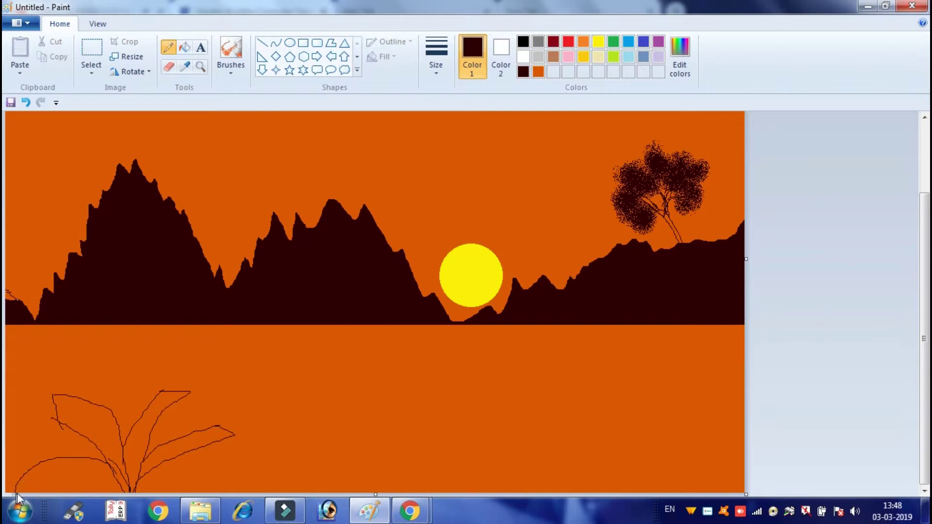
left_click(42, 490)
mouse_move(41, 490)
left_mouse_down()
mouse_move(87, 477)
mouse_move(158, 497)
left_mouse_up()
left_click(46, 490)
Step: Fill the foreground plant's leaves and base with the near-black maroon
left_click(184, 47)
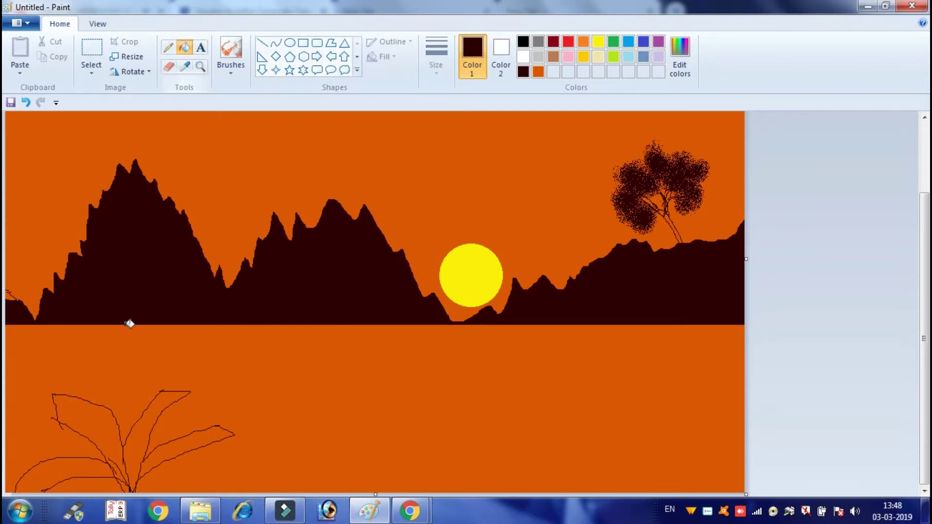
left_click(118, 445)
left_click(135, 447)
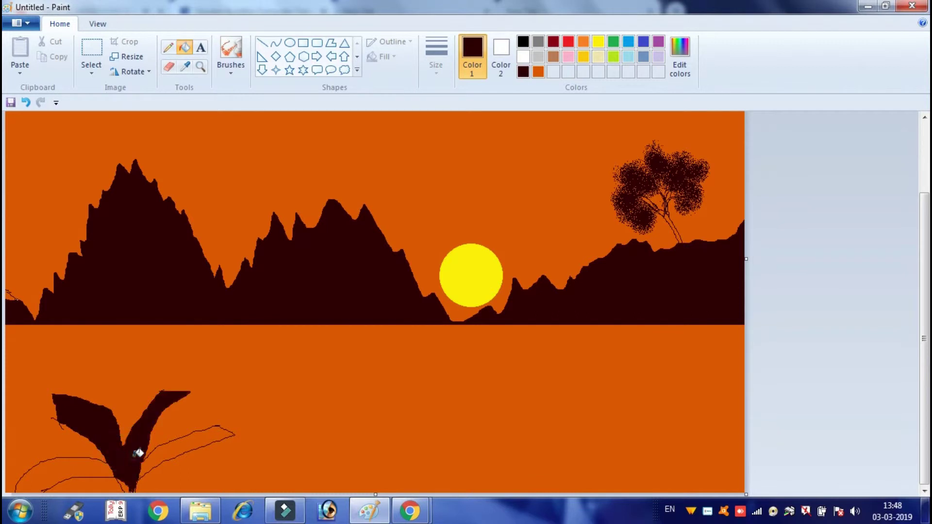
left_click(171, 455)
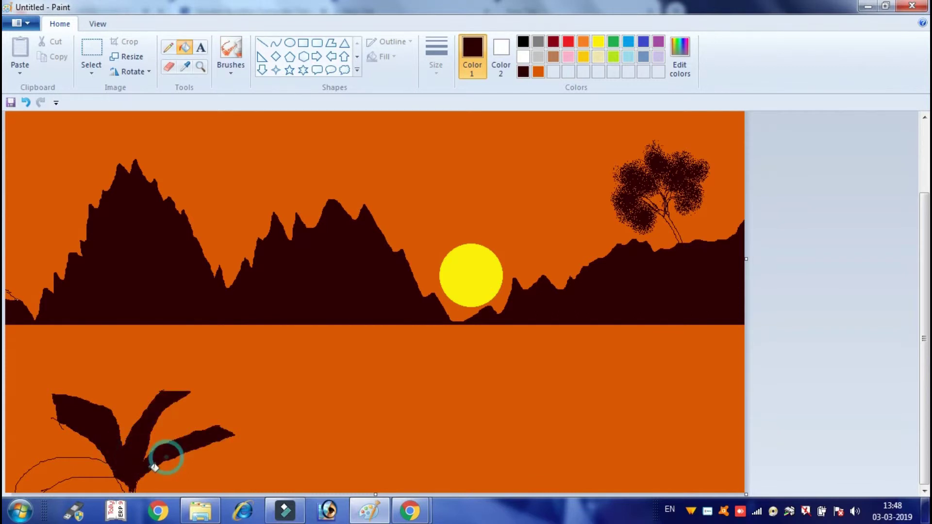
left_click(100, 468)
left_click(132, 487)
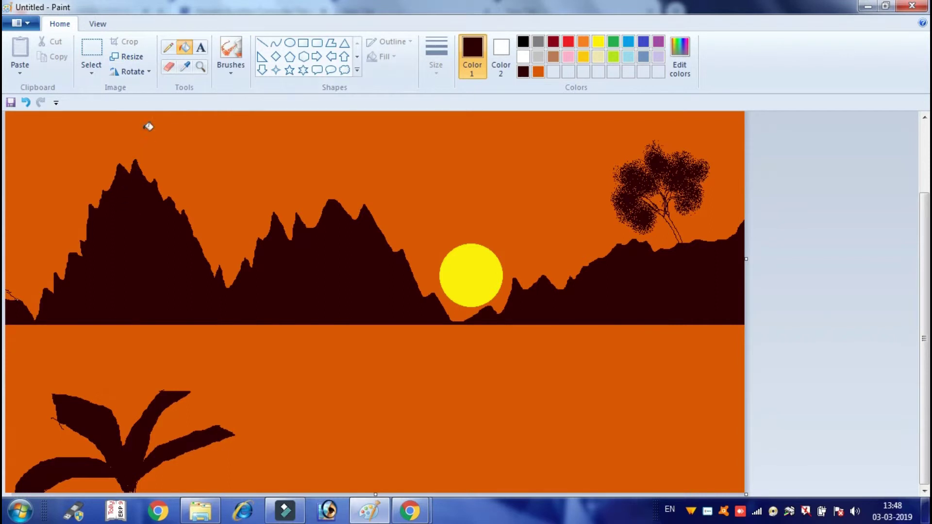
Step: Spray a small maroon bush along the canvas's bottom edge, to the right of the leafy plant, with the Airbrush
left_click(227, 71)
left_click(312, 93)
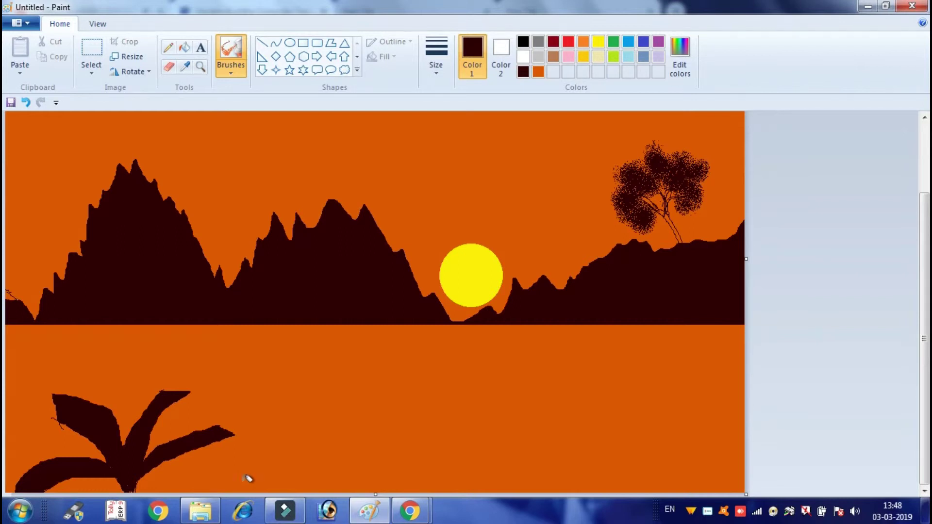
mouse_move(256, 486)
left_mouse_down()
mouse_move(307, 486)
mouse_move(284, 495)
mouse_move(259, 477)
mouse_move(240, 482)
mouse_move(249, 473)
mouse_move(307, 491)
mouse_move(325, 468)
mouse_move(316, 488)
mouse_move(296, 444)
mouse_move(281, 462)
mouse_move(293, 480)
mouse_move(323, 473)
mouse_move(282, 495)
left_mouse_up()
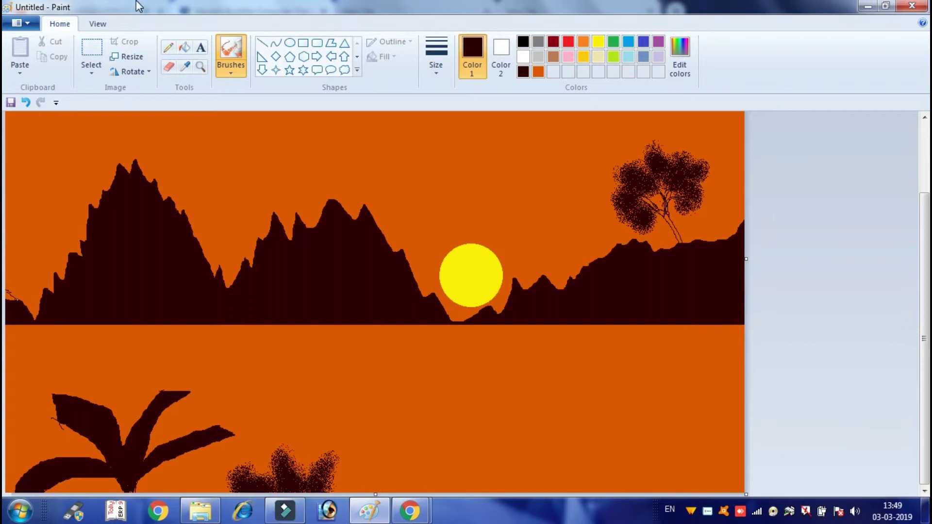
left_click(332, 487)
left_click(337, 482)
left_click(339, 485)
left_click(333, 488)
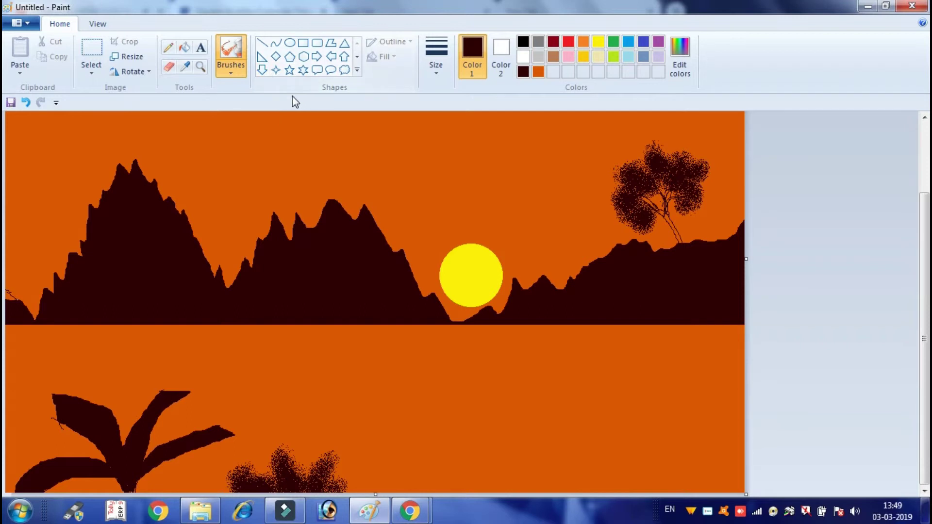
Step: Outline a second foreground plant with three broad leaves rising from the canvas's bottom edge below the sun, using the Pencil
left_click(174, 46)
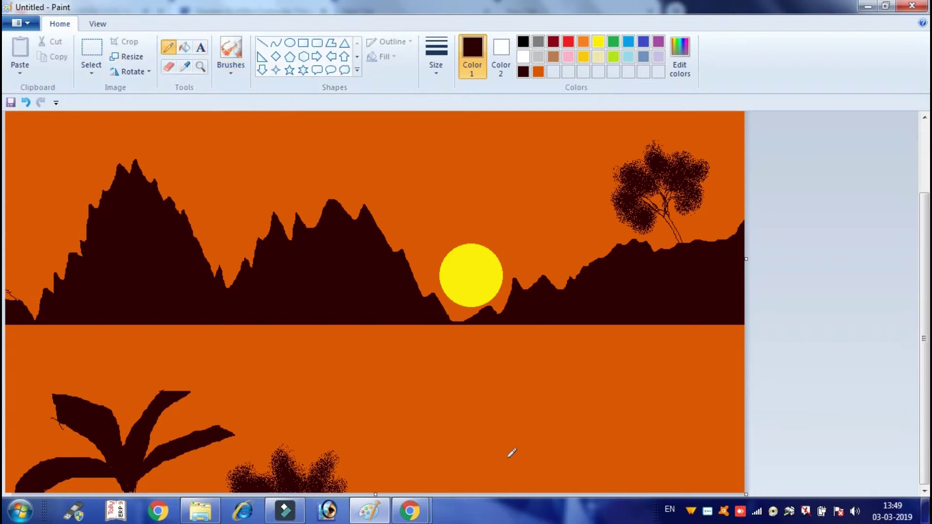
left_click_drag(485, 443, 524, 516)
left_click_drag(456, 438, 492, 491)
left_click_drag(456, 439, 489, 446)
mouse_move(520, 491)
left_mouse_down()
mouse_move(540, 432)
mouse_move(565, 425)
mouse_move(519, 519)
left_mouse_up()
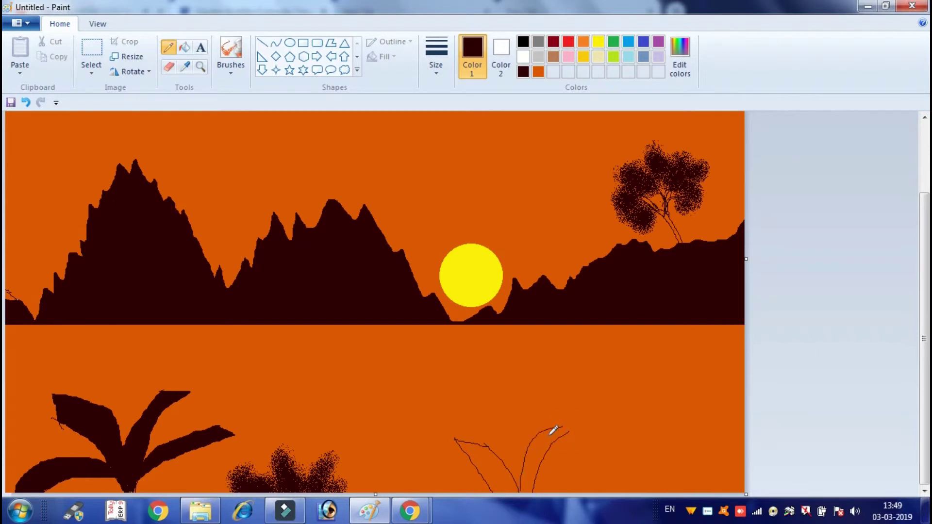
left_click_drag(552, 430, 572, 432)
mouse_move(489, 447)
left_mouse_down()
mouse_move(452, 446)
mouse_move(490, 493)
mouse_move(578, 454)
mouse_move(607, 452)
mouse_move(615, 469)
mouse_move(510, 489)
left_mouse_up()
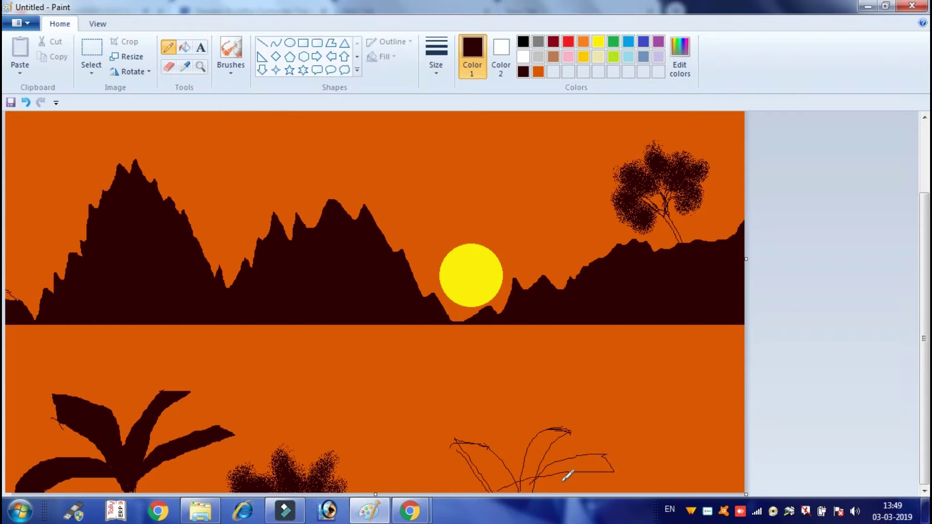
mouse_move(572, 470)
left_mouse_down()
mouse_move(524, 482)
mouse_move(504, 502)
left_mouse_up()
mouse_move(454, 444)
left_mouse_down()
mouse_move(518, 498)
mouse_move(457, 437)
mouse_move(443, 453)
left_mouse_up()
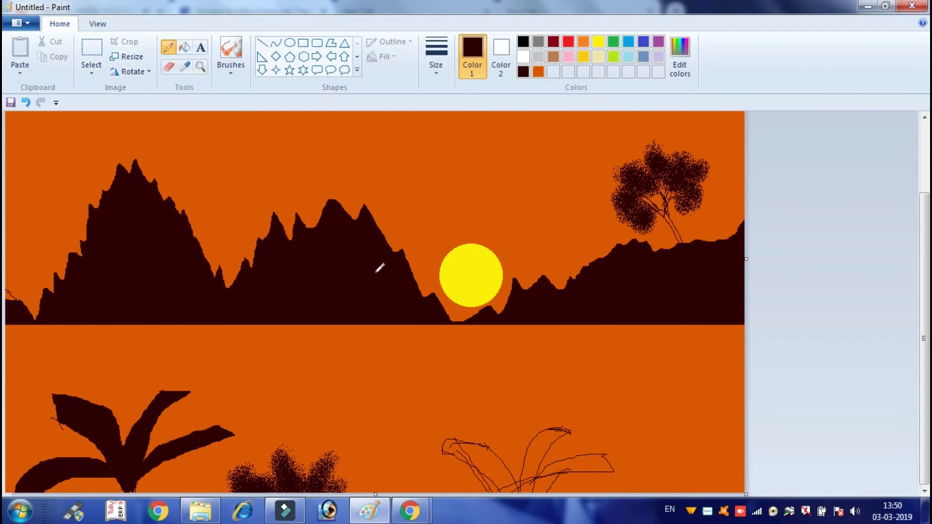
Step: Fill all the enclosed sections of the new plant's left leaf with the near-black maroon
left_click(185, 47)
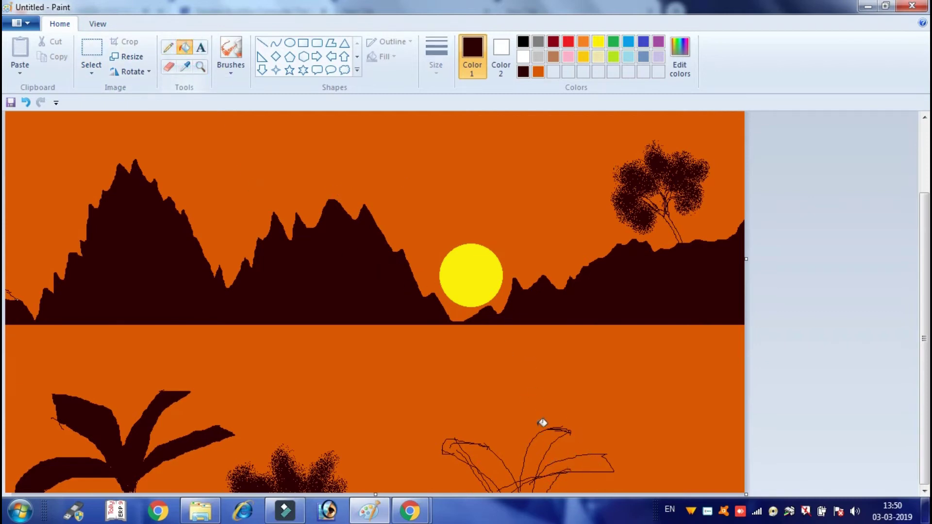
left_click(508, 471)
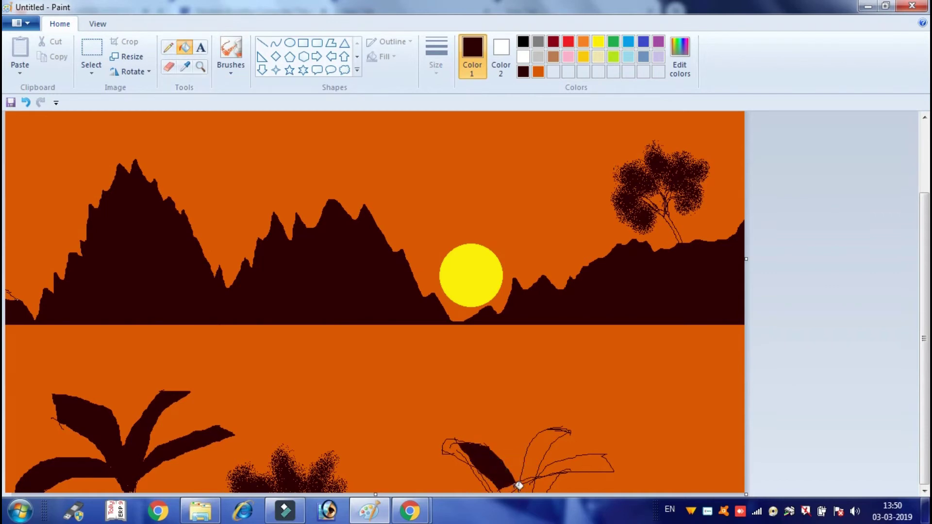
left_click(506, 487)
left_click(494, 486)
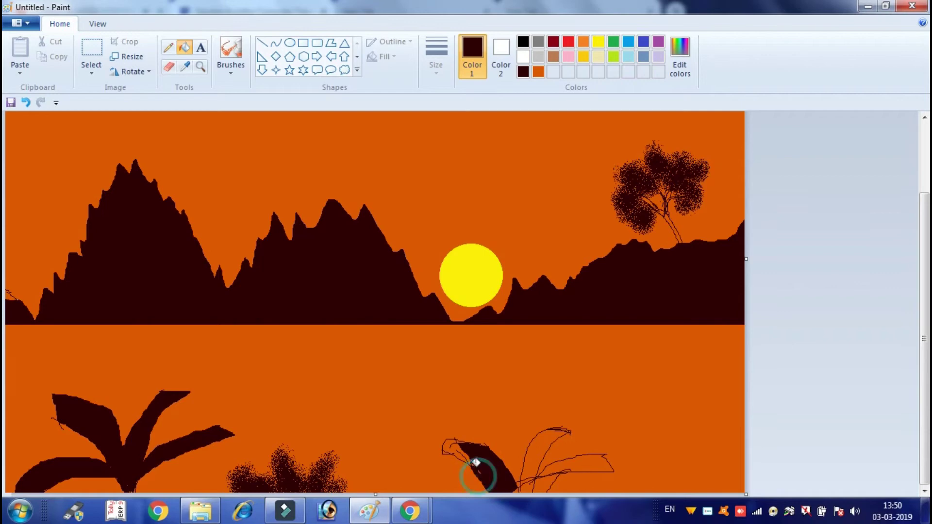
left_click(456, 451)
left_click(458, 444)
left_click(486, 457)
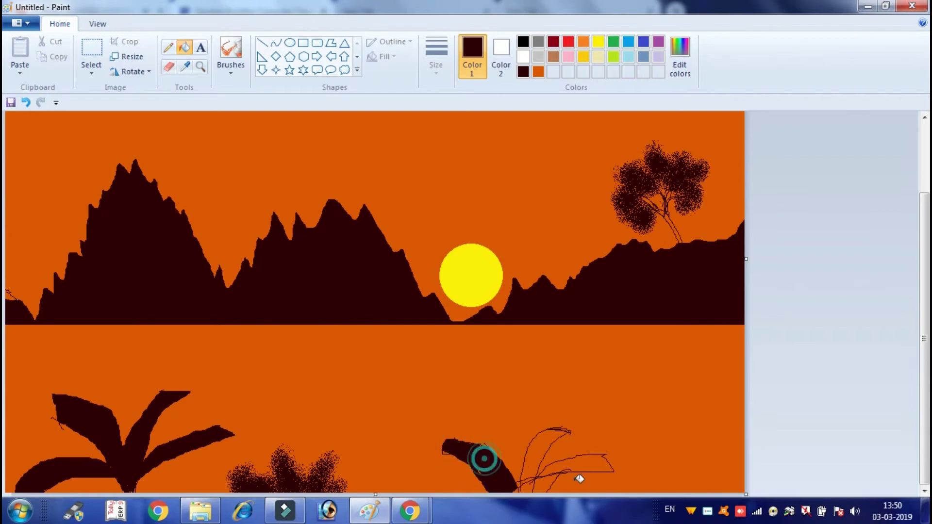
Step: Fill the new plant's middle and right leaves and the gaps at its base with the same maroon
left_click(532, 484)
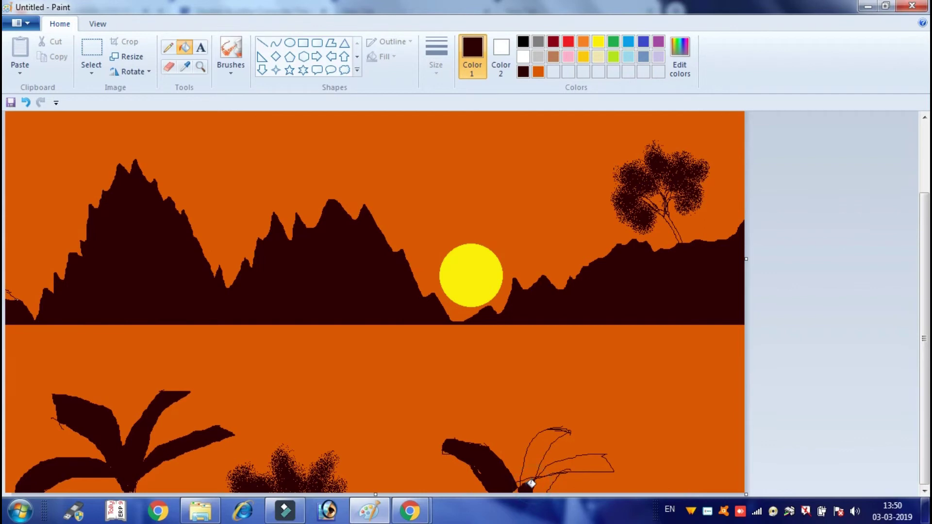
left_click(540, 454)
left_click(553, 471)
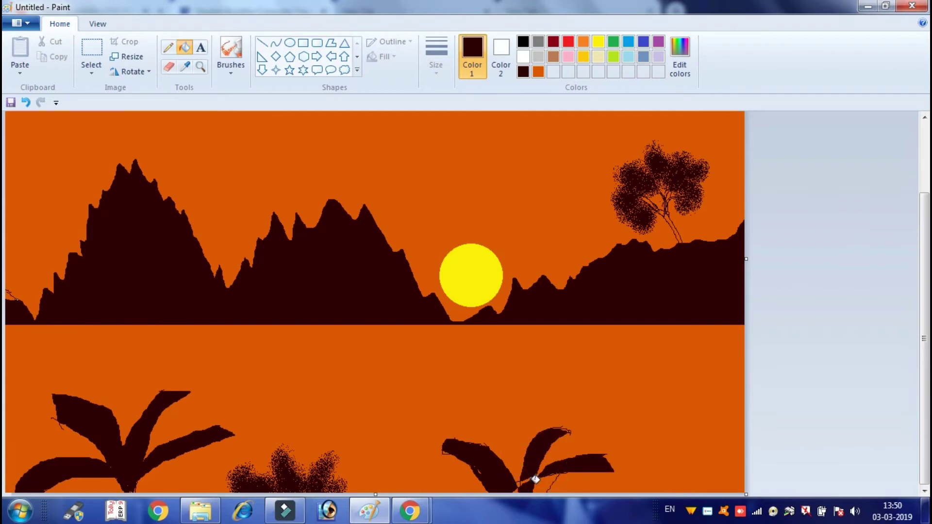
left_click(523, 487)
left_click(544, 482)
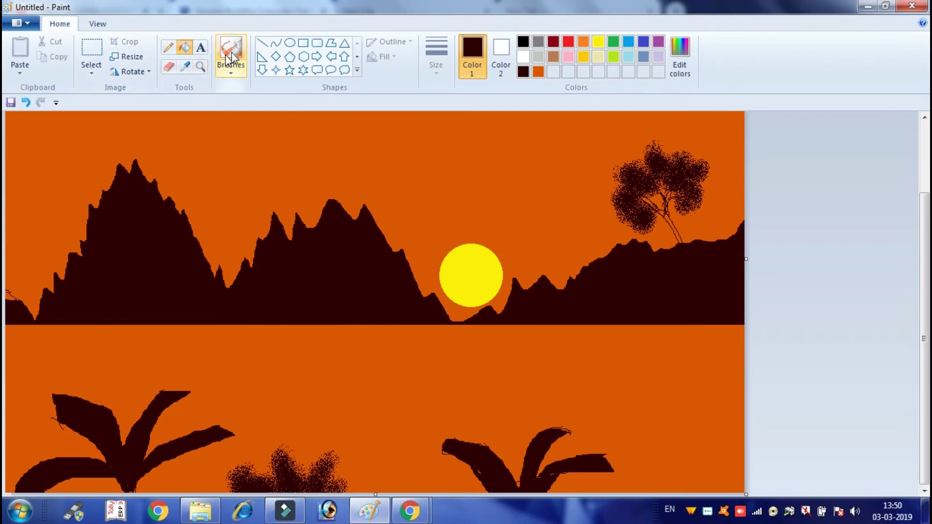
Step: Scribble a dense yellow sun reflection on the water just below the horizon under the sun, using horizontal Pencil strokes
left_click(262, 43)
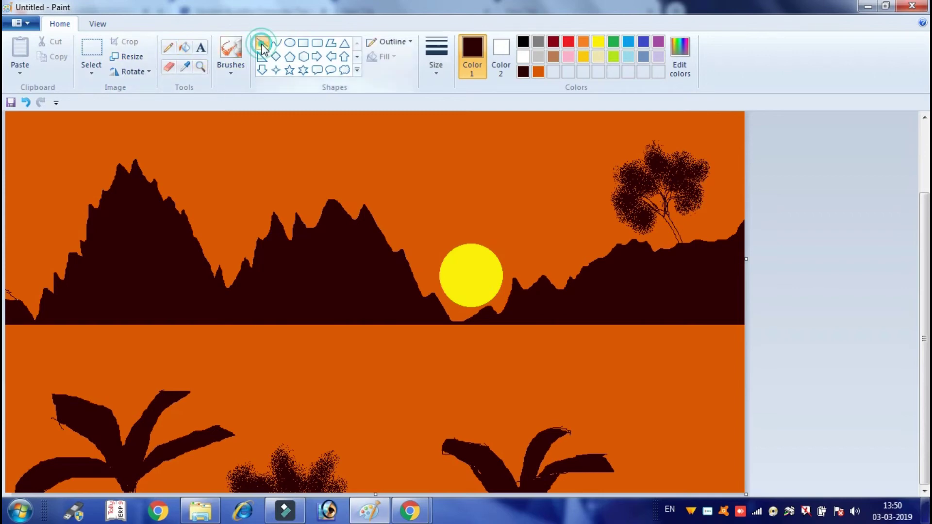
left_click(171, 48)
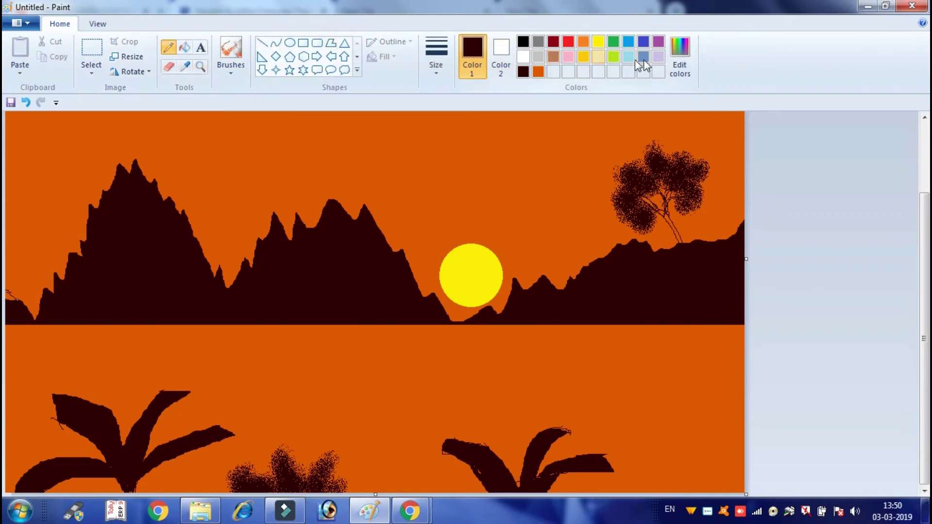
left_click(598, 43)
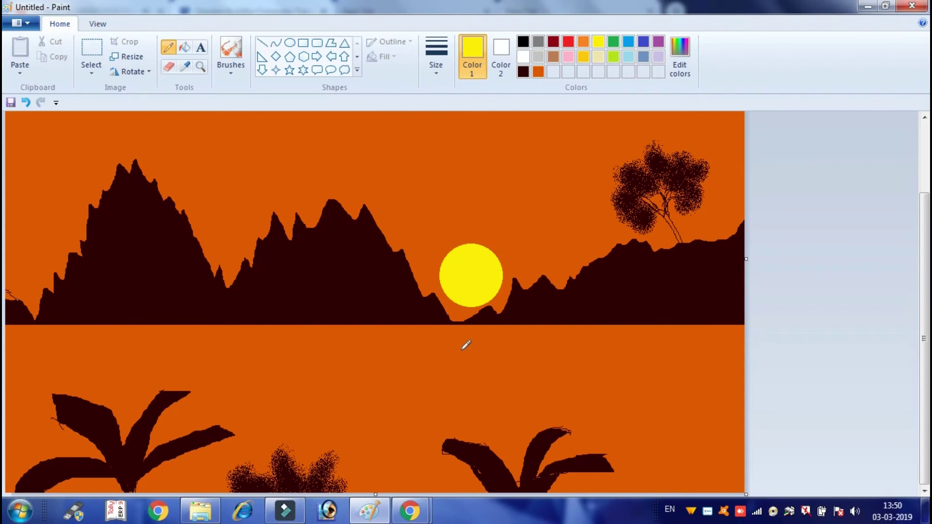
left_click_drag(432, 351, 574, 350)
mouse_move(446, 350)
left_mouse_down()
mouse_move(542, 347)
mouse_move(402, 344)
mouse_move(510, 338)
mouse_move(442, 338)
mouse_move(490, 326)
mouse_move(454, 350)
mouse_move(550, 368)
mouse_move(457, 370)
mouse_move(511, 361)
mouse_move(436, 357)
mouse_move(491, 357)
mouse_move(472, 366)
mouse_move(482, 369)
mouse_move(478, 358)
mouse_move(451, 365)
mouse_move(484, 346)
mouse_move(470, 345)
mouse_move(593, 333)
mouse_move(460, 341)
mouse_move(552, 335)
mouse_move(502, 356)
mouse_move(584, 367)
mouse_move(533, 358)
mouse_move(569, 345)
mouse_move(496, 351)
mouse_move(475, 367)
mouse_move(484, 377)
mouse_move(551, 374)
mouse_move(508, 380)
mouse_move(532, 383)
mouse_move(515, 389)
mouse_move(509, 382)
mouse_move(536, 377)
mouse_move(505, 392)
mouse_move(491, 384)
mouse_move(539, 371)
mouse_move(494, 379)
mouse_move(520, 366)
mouse_move(485, 352)
mouse_move(505, 332)
mouse_move(482, 335)
left_mouse_up()
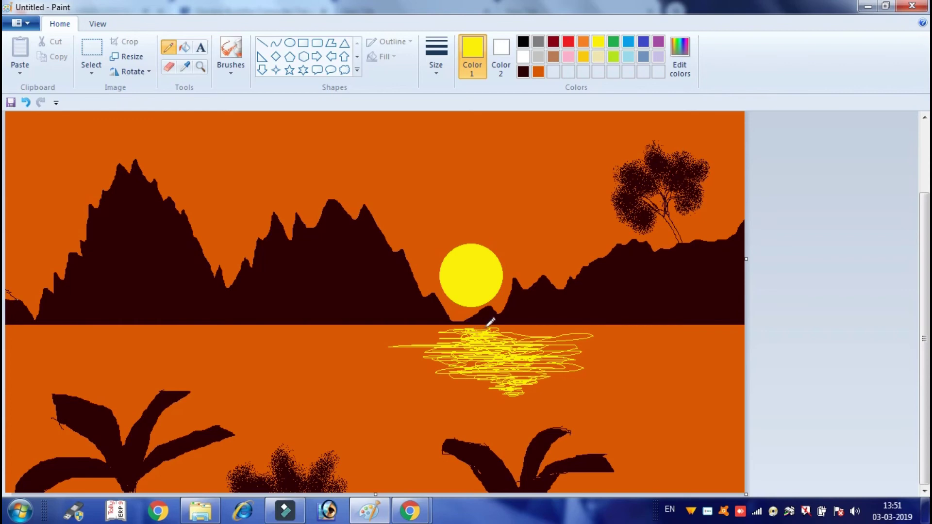
mouse_move(478, 343)
left_mouse_down()
mouse_move(495, 359)
mouse_move(463, 369)
mouse_move(469, 359)
mouse_move(513, 365)
mouse_move(469, 384)
mouse_move(506, 387)
mouse_move(534, 379)
mouse_move(521, 373)
mouse_move(554, 350)
mouse_move(545, 349)
mouse_move(577, 345)
mouse_move(468, 361)
mouse_move(482, 356)
mouse_move(478, 344)
mouse_move(440, 336)
mouse_move(531, 336)
mouse_move(491, 351)
mouse_move(502, 382)
left_mouse_up()
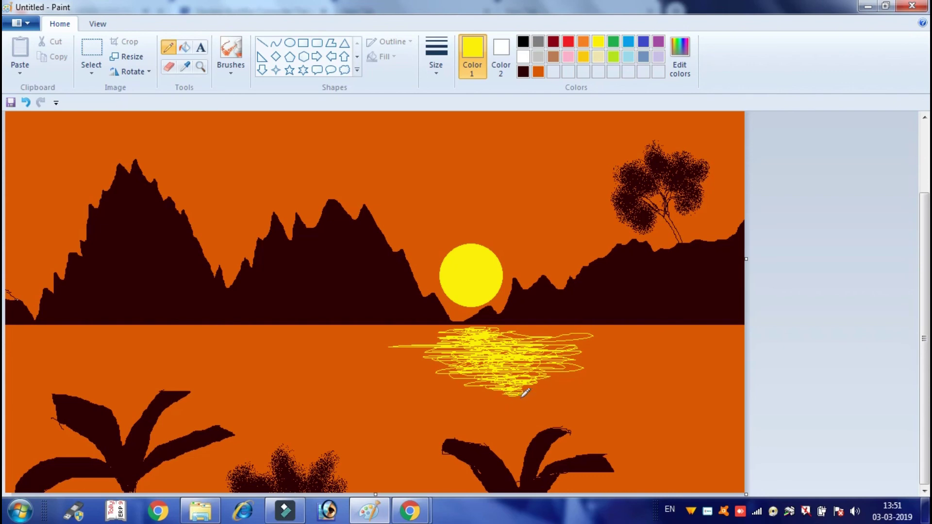
mouse_move(515, 391)
left_mouse_down()
mouse_move(535, 387)
mouse_move(523, 363)
mouse_move(541, 357)
mouse_move(405, 343)
mouse_move(437, 351)
left_mouse_up()
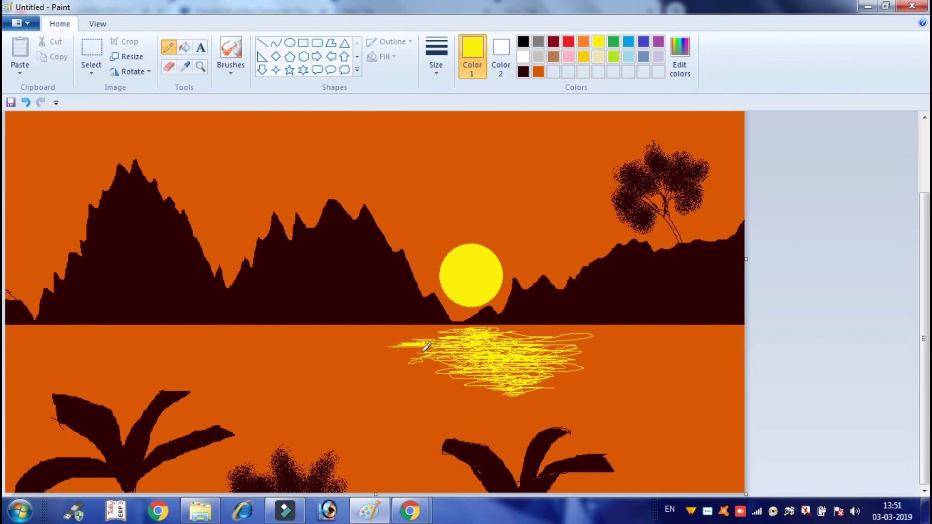